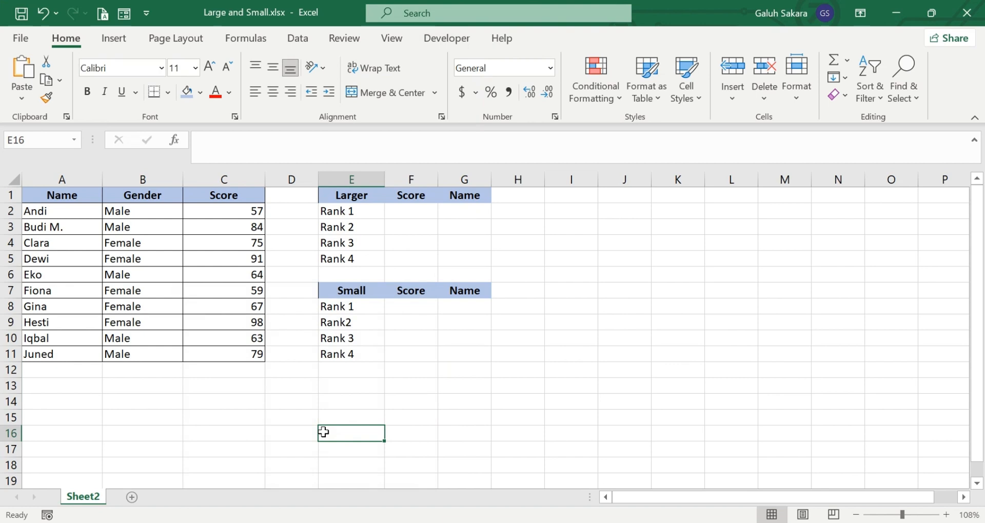
left_click(463, 350)
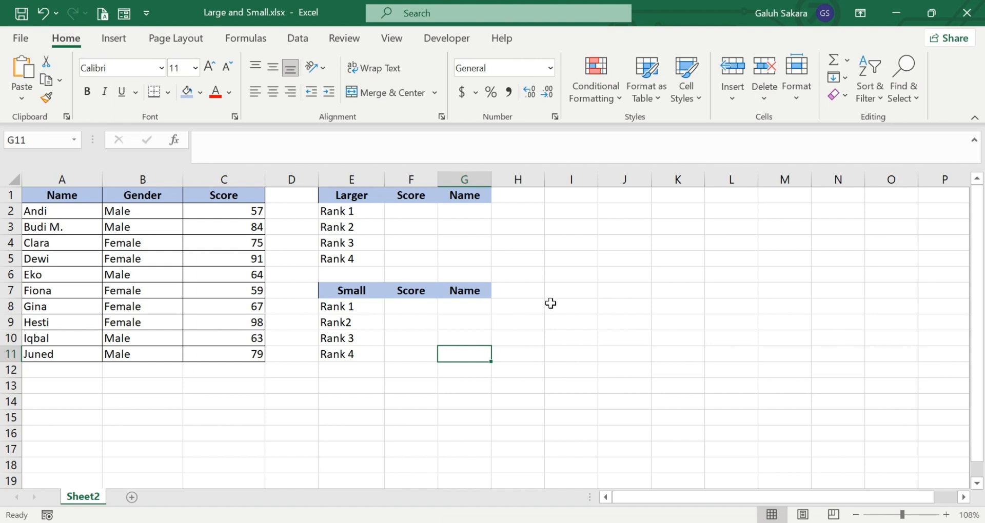
- Enter the formula =MAX(C2:C11) in F2 as the Rank 1 score of the Larger table
double_click(425, 210)
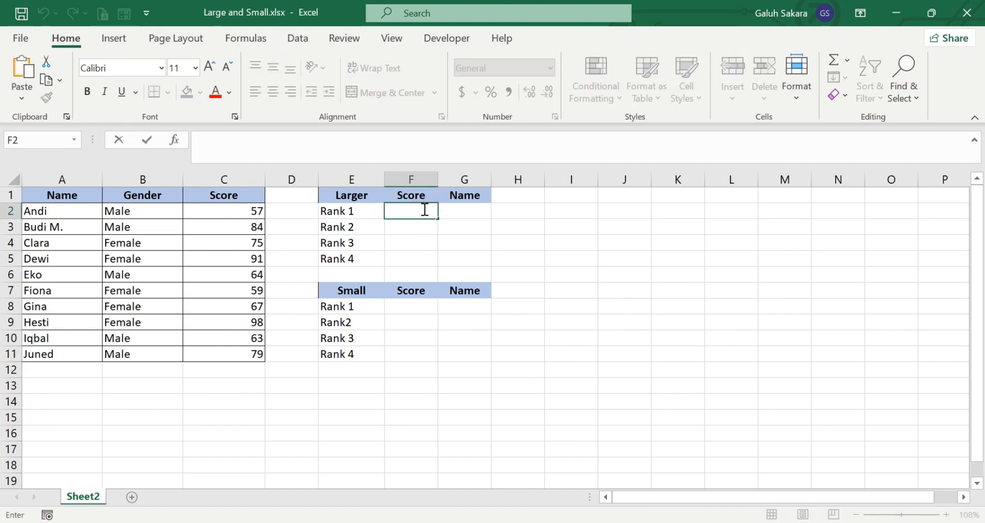
type("=max")
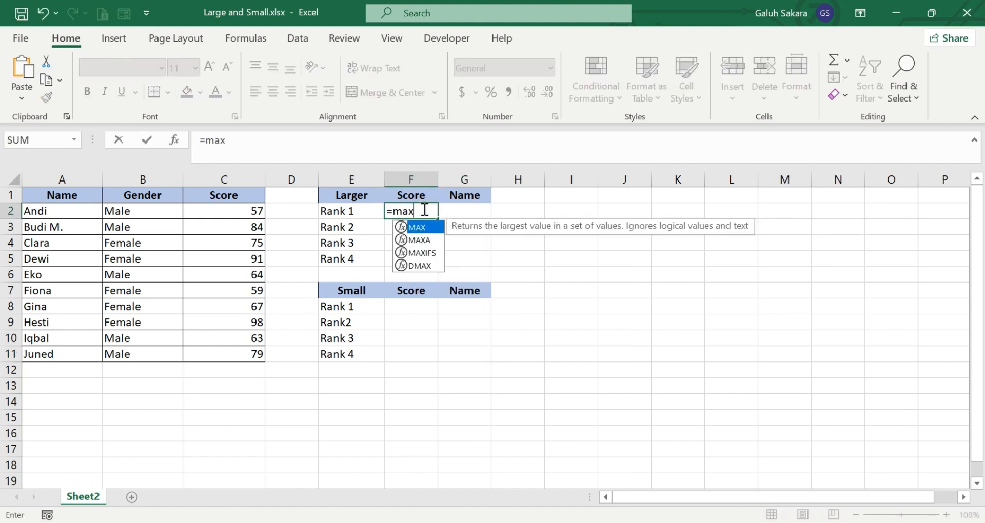
type("(")
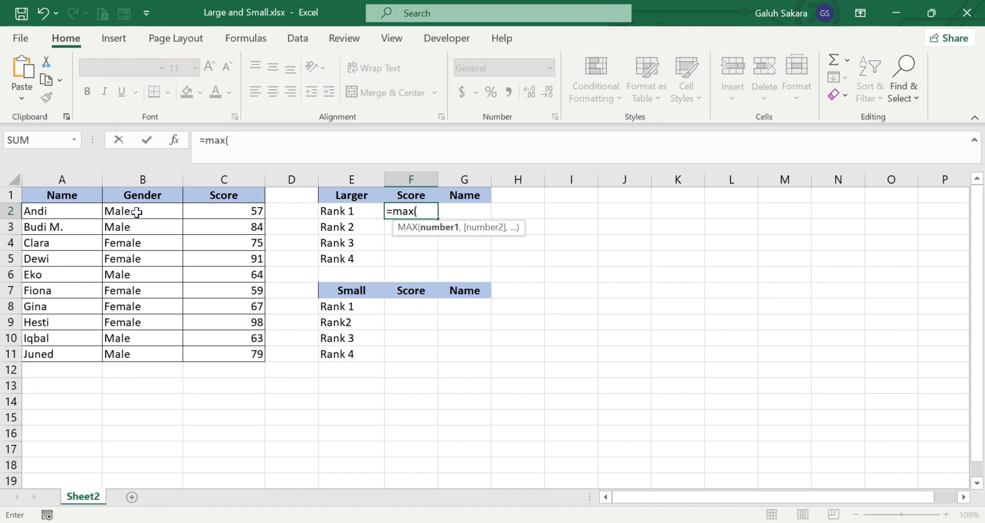
left_click_drag(214, 210, 247, 353)
type(")")
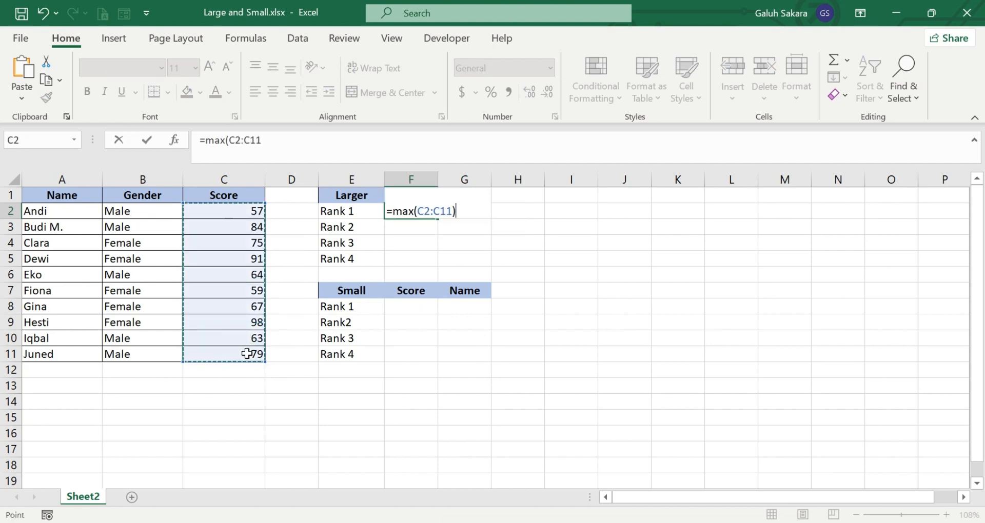
key("Return")
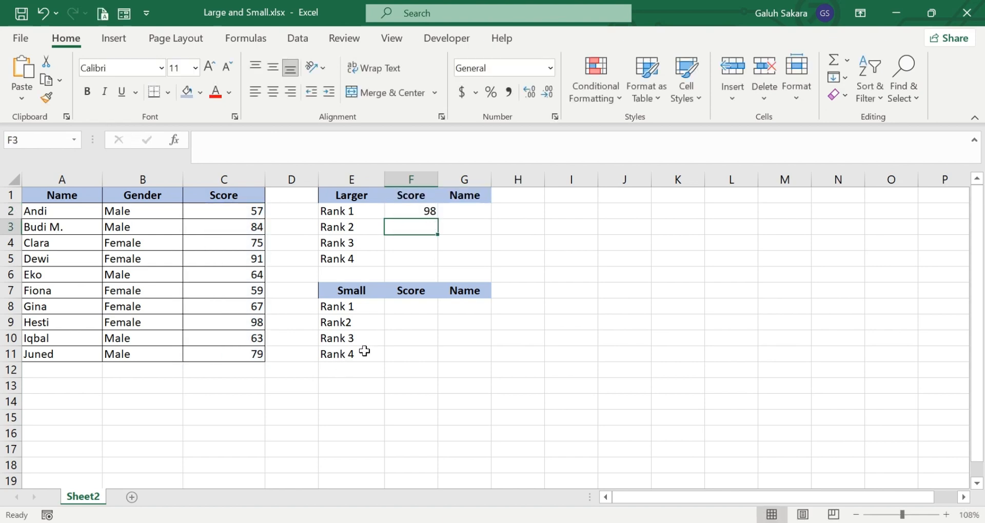
- Replace the formula in F2 with =LARGE($C$2:$C$11,1), using an absolute reference to the scores
left_click(421, 210)
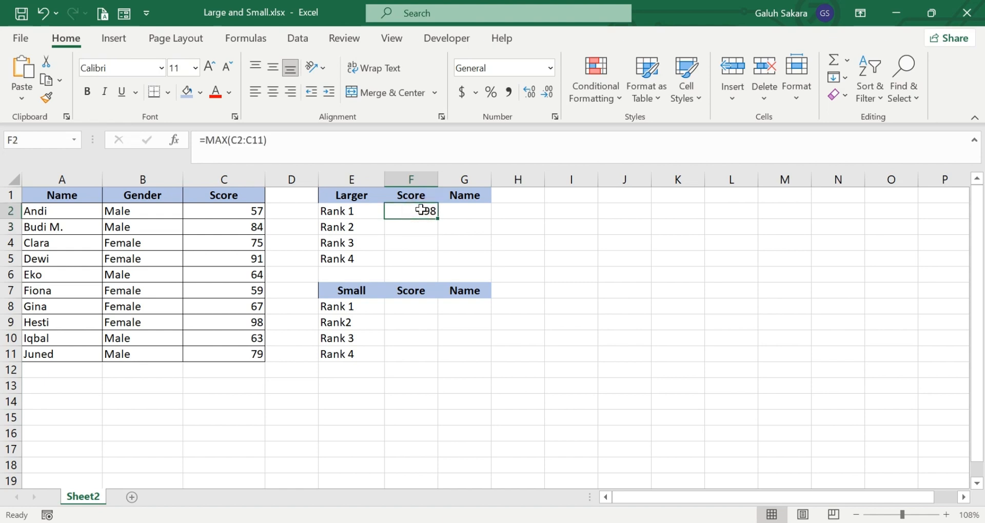
type("=large(")
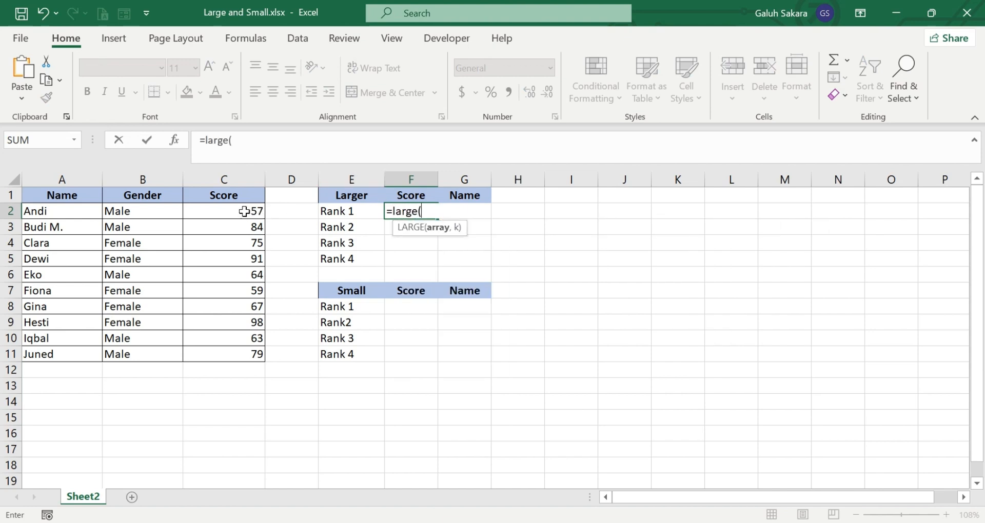
left_click_drag(244, 210, 246, 352)
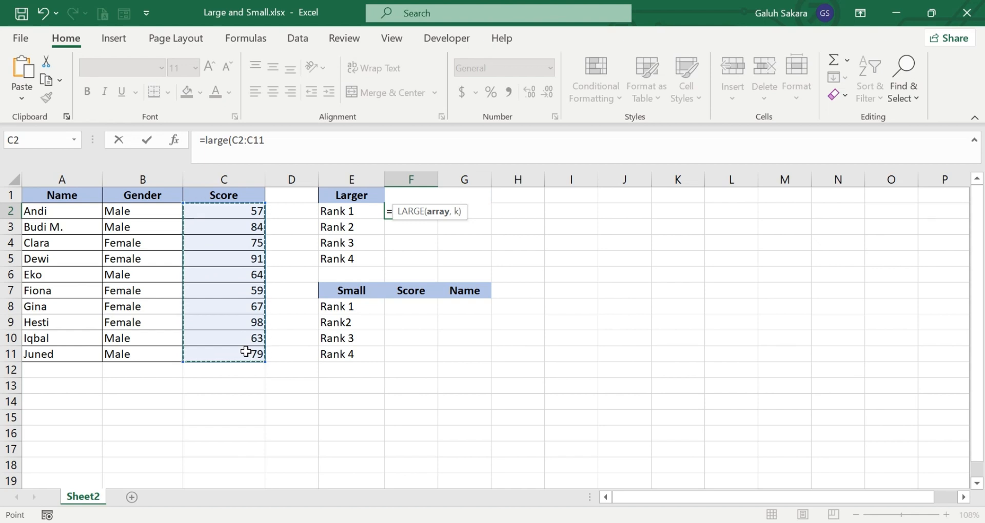
key("F4")
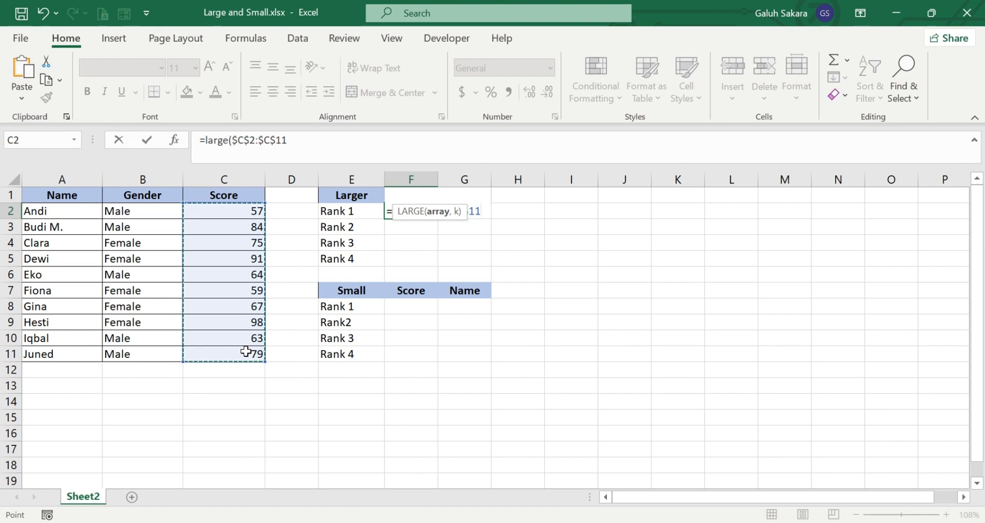
left_click(334, 150)
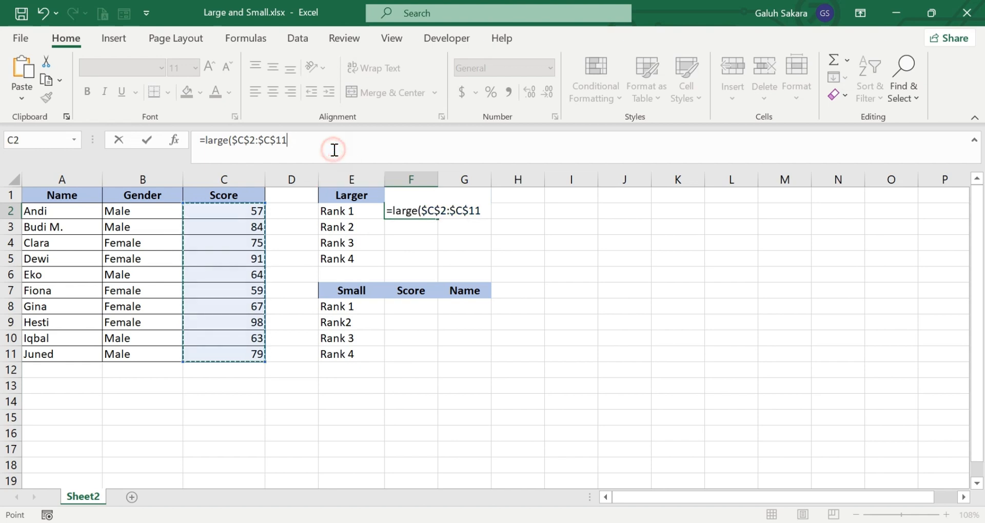
type(",")
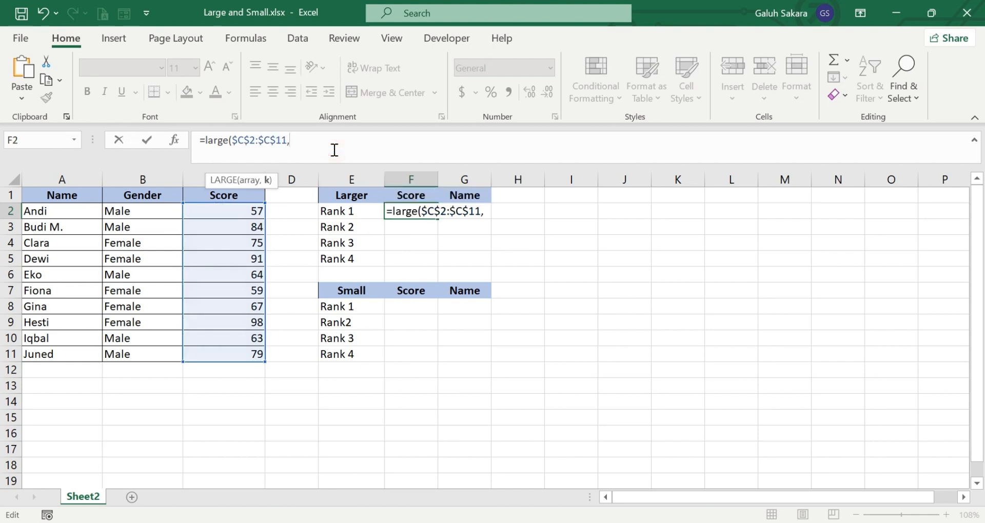
type("1")
type(")")
key("Return")
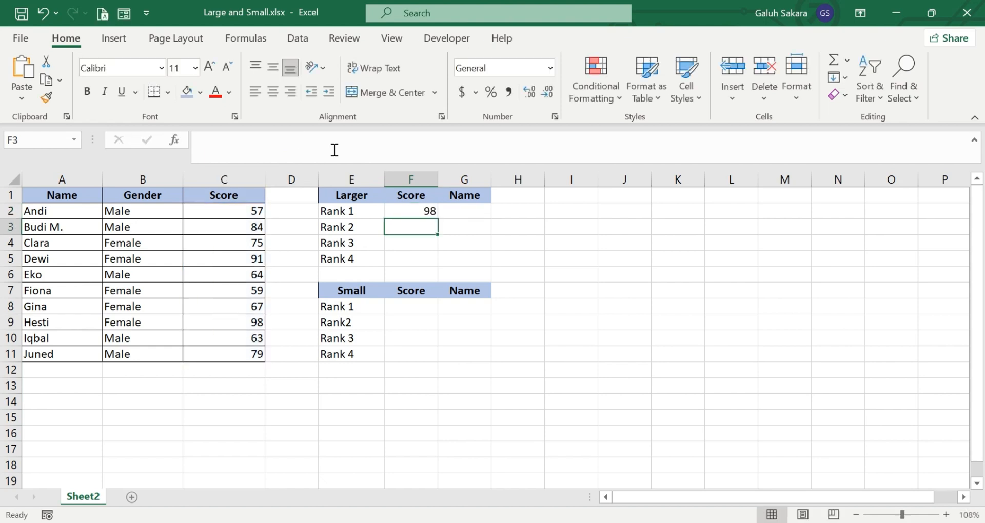
- Fill the LARGE formula from F2 down to F5 and set the rank argument in F3 to 2
left_click(435, 212)
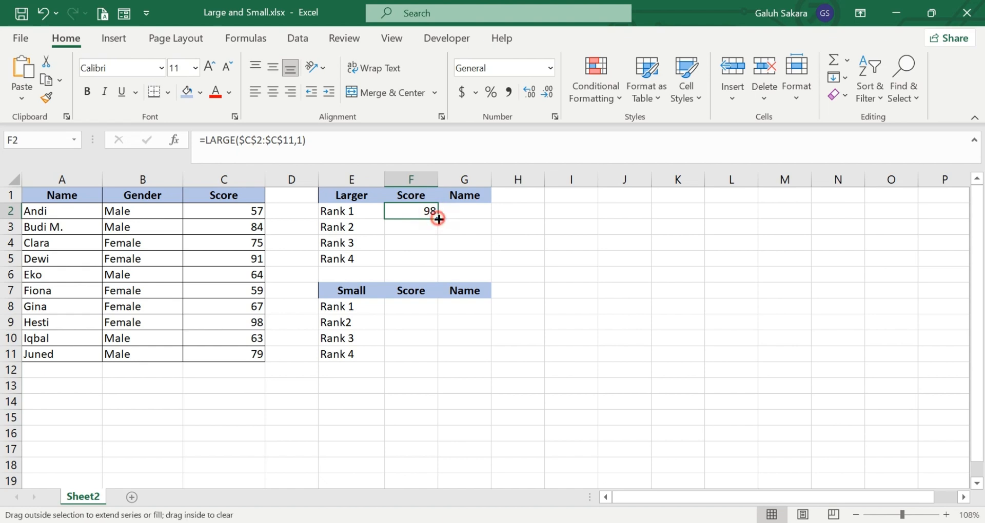
double_click(439, 219)
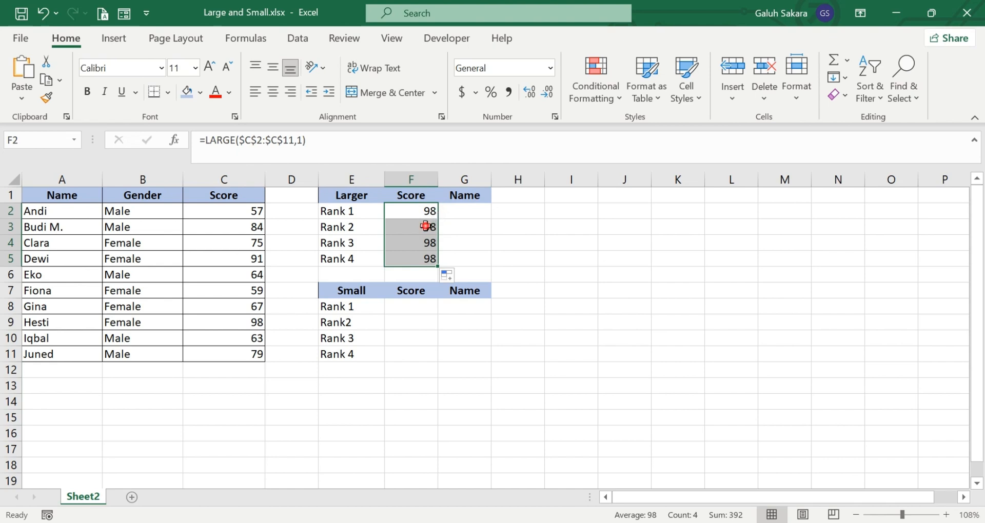
left_click(425, 226)
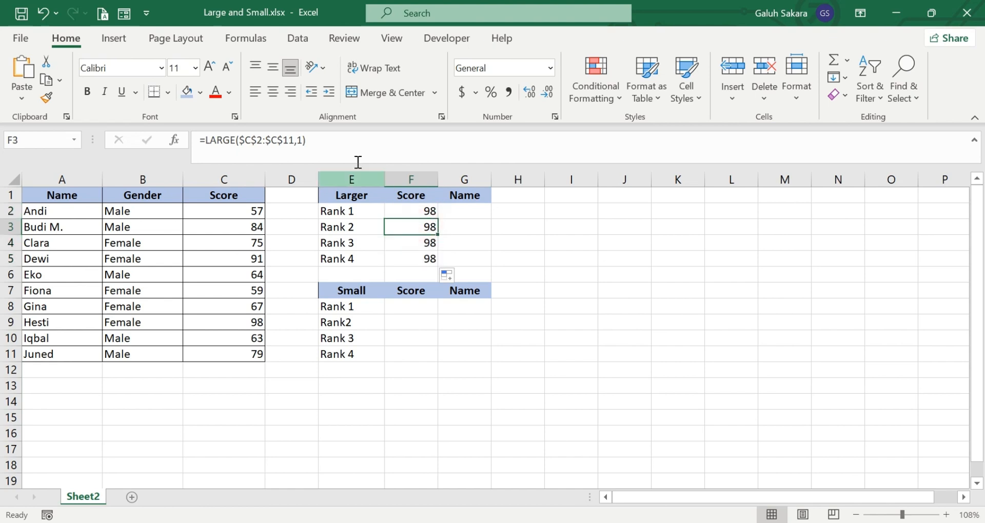
left_click(305, 138)
key("BackSpace")
type("2")
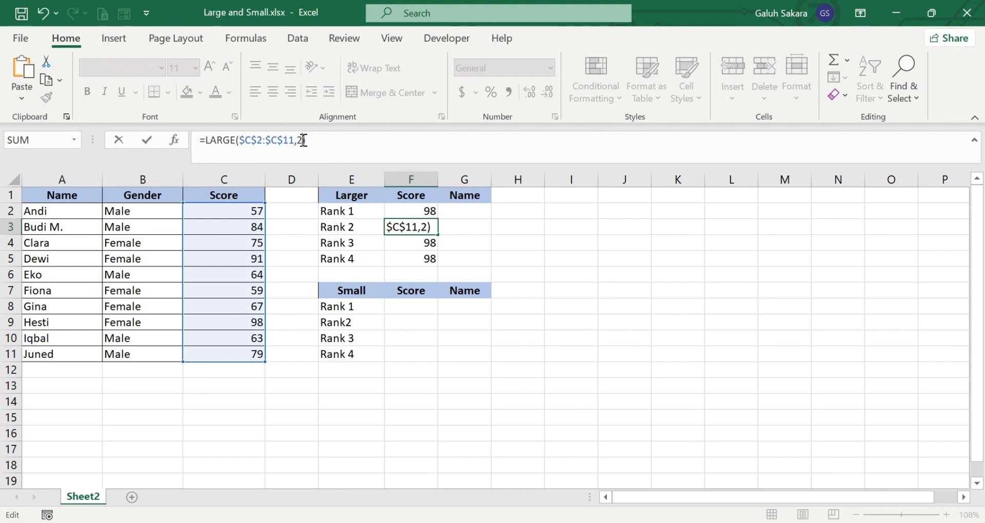
key("Return")
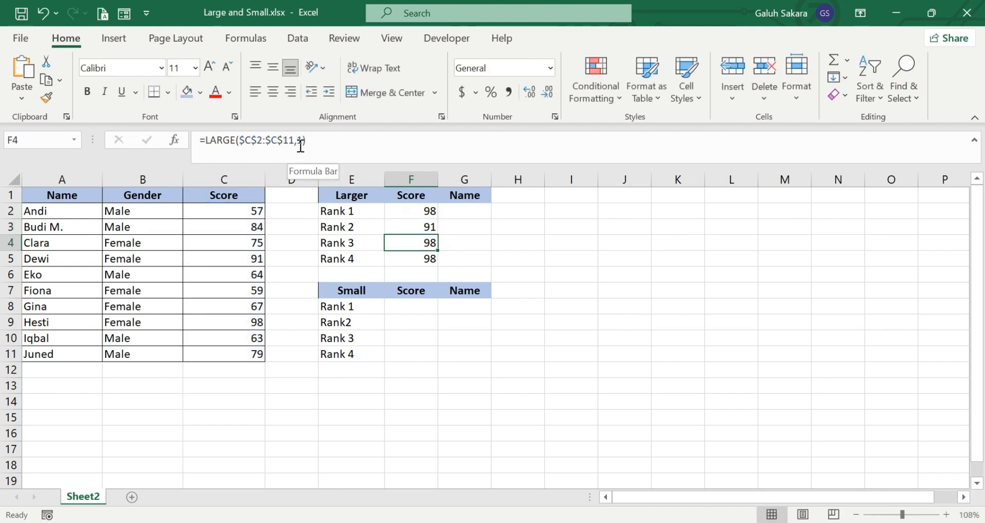
- Set the rank argument of the LARGE formula to 3 in F4 and to 4 in F5
left_click(302, 140)
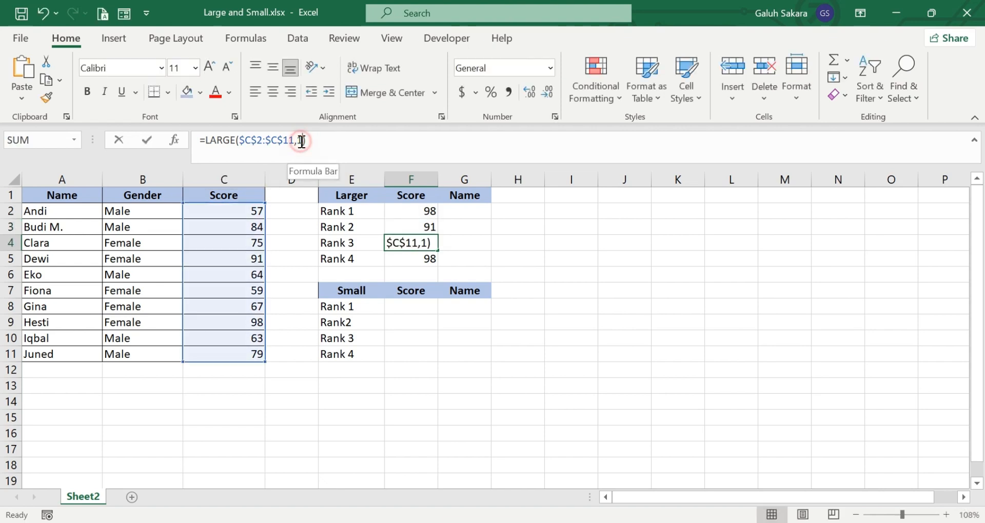
key("BackSpace")
type("3")
key("Return")
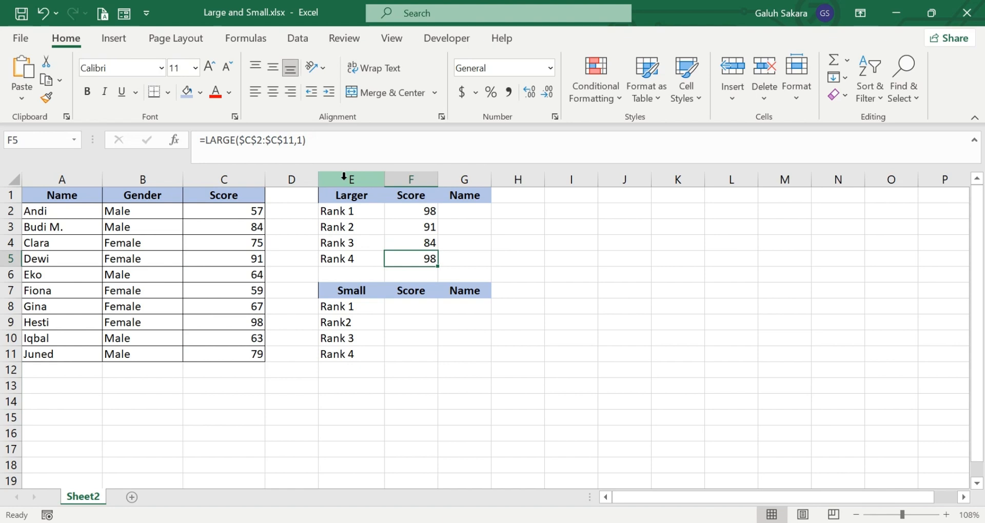
left_click(302, 143)
key("BackSpace")
type("4")
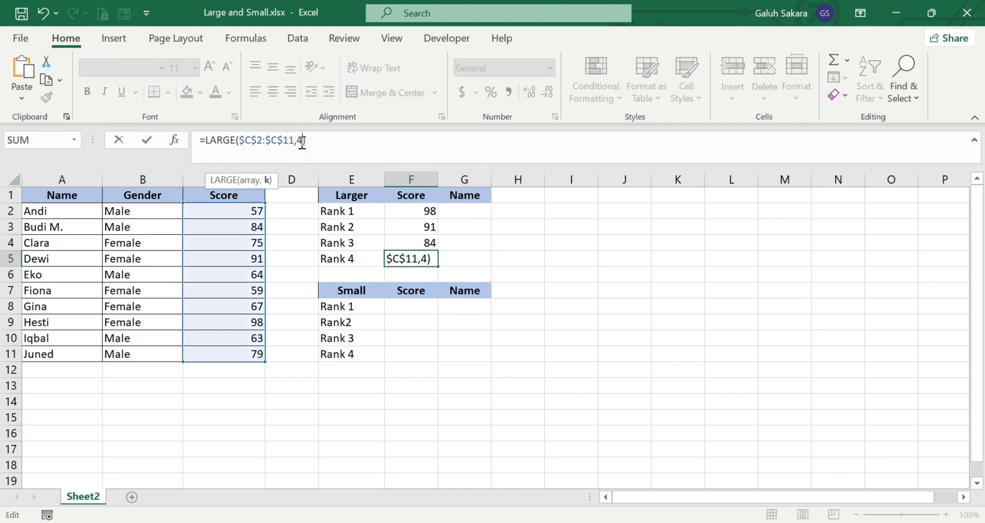
key("Return")
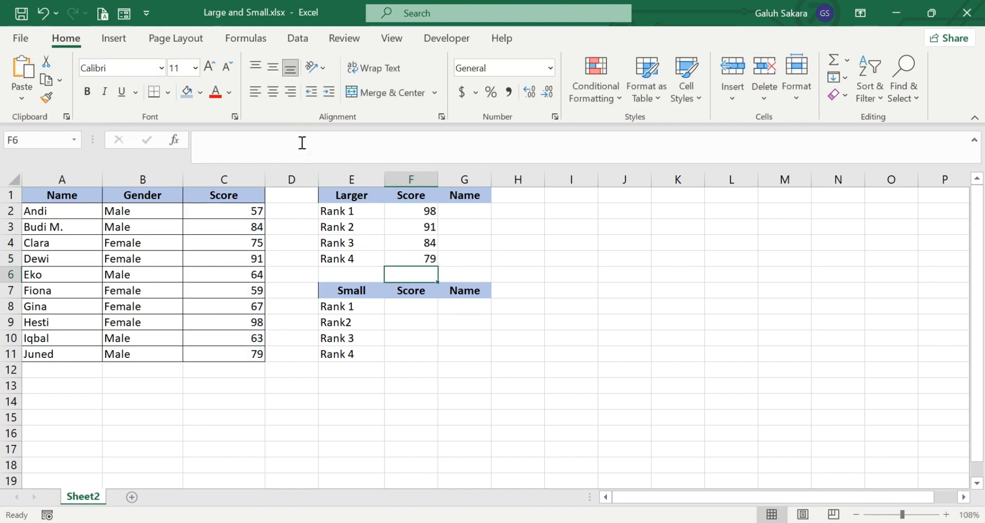
left_click(561, 351)
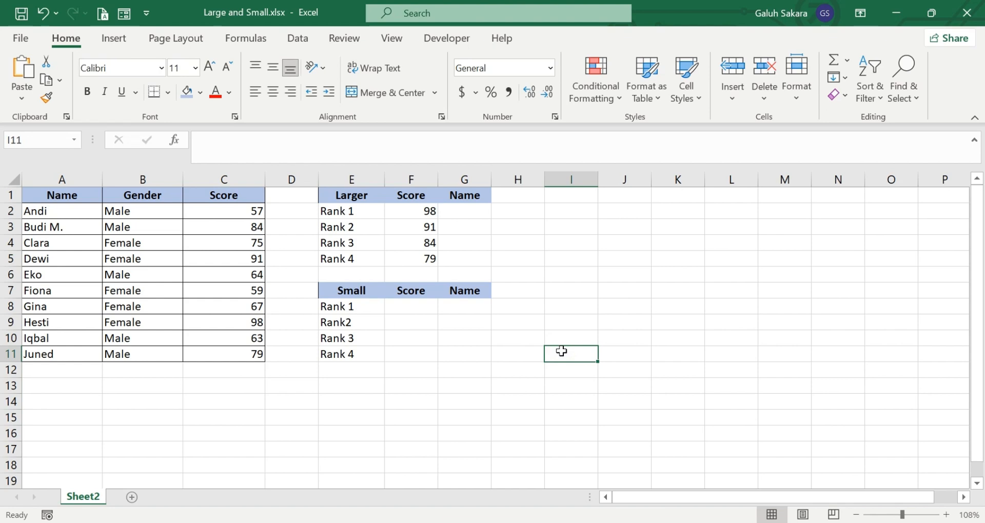
left_click(371, 260)
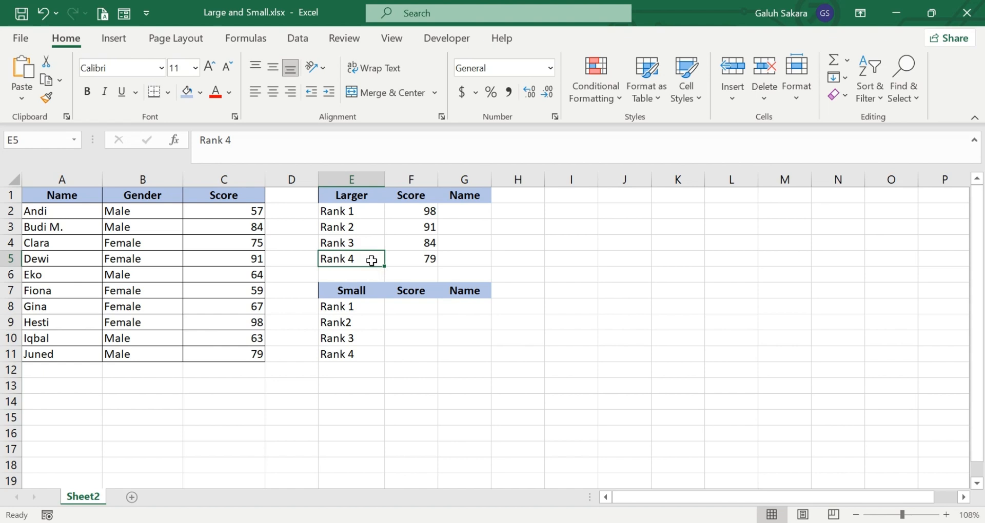
left_click(478, 320)
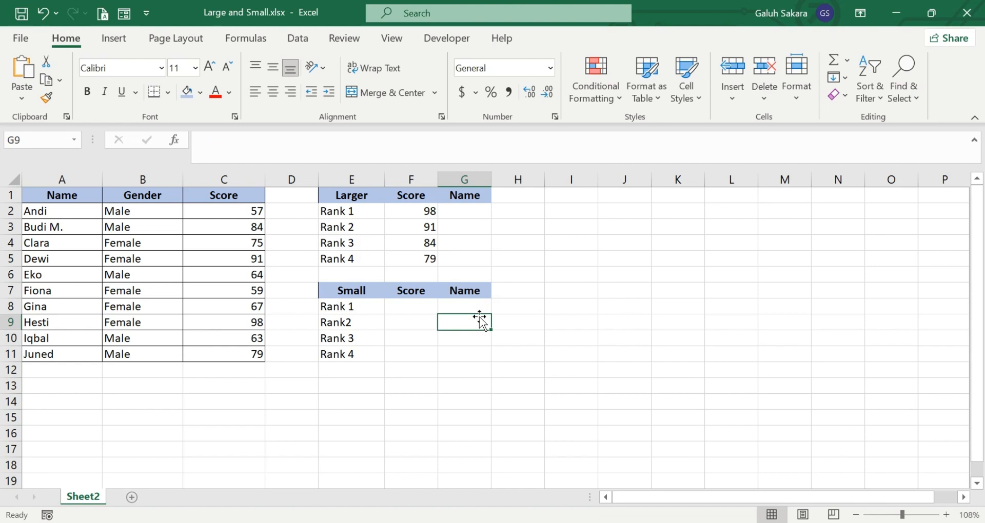
left_click(364, 288)
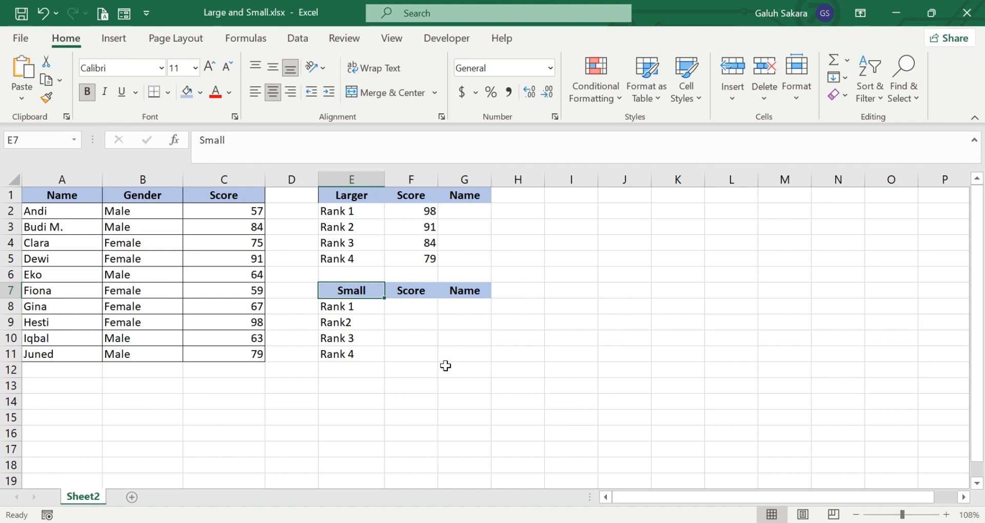
- Enter the formula =SMALL(C2:$C$11,1) in F8 as the Rank 1 score of the Small table
left_click(402, 309)
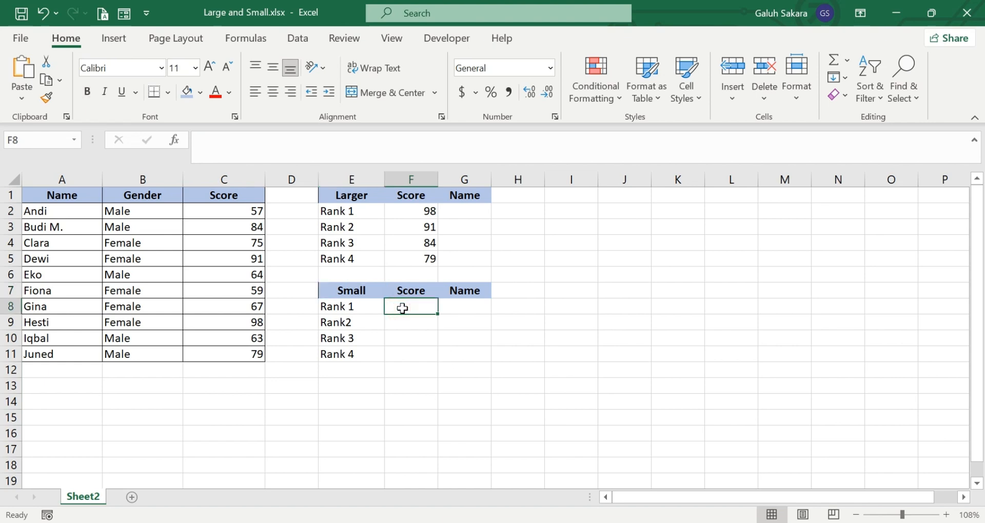
type("=small")
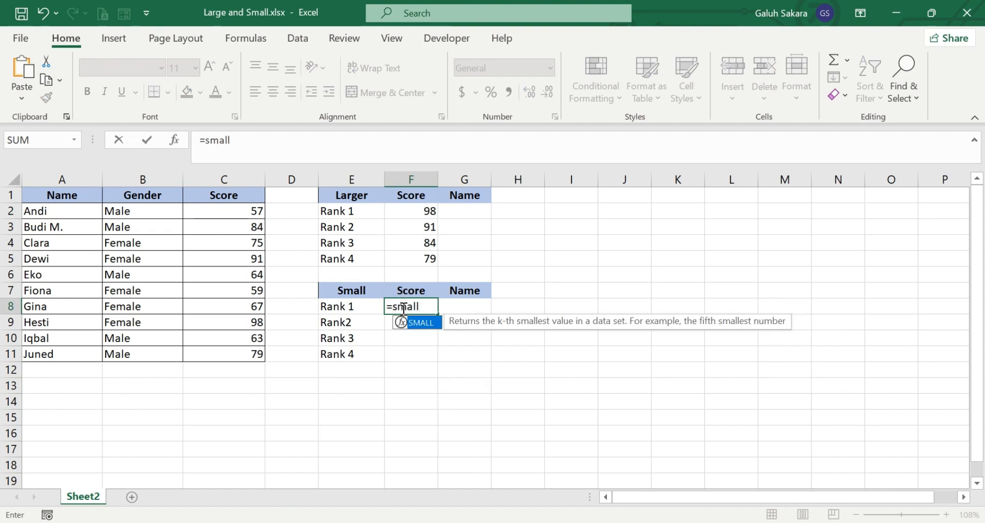
type("(")
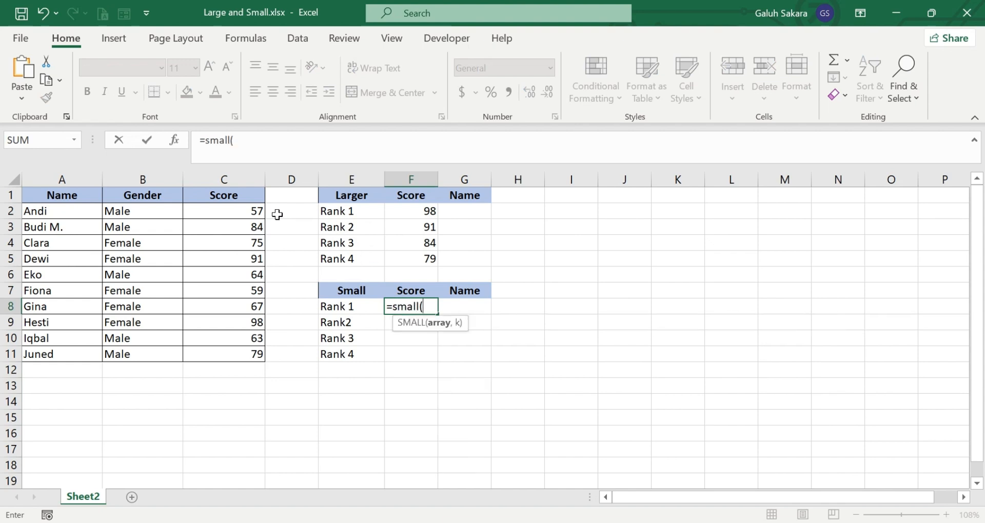
left_click(255, 211)
left_click_drag(255, 211, 260, 349)
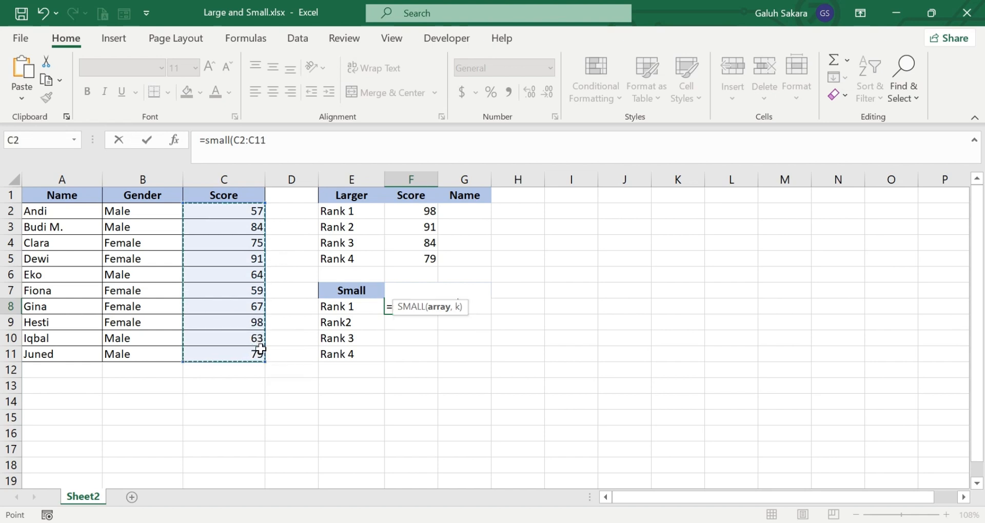
left_click(279, 146)
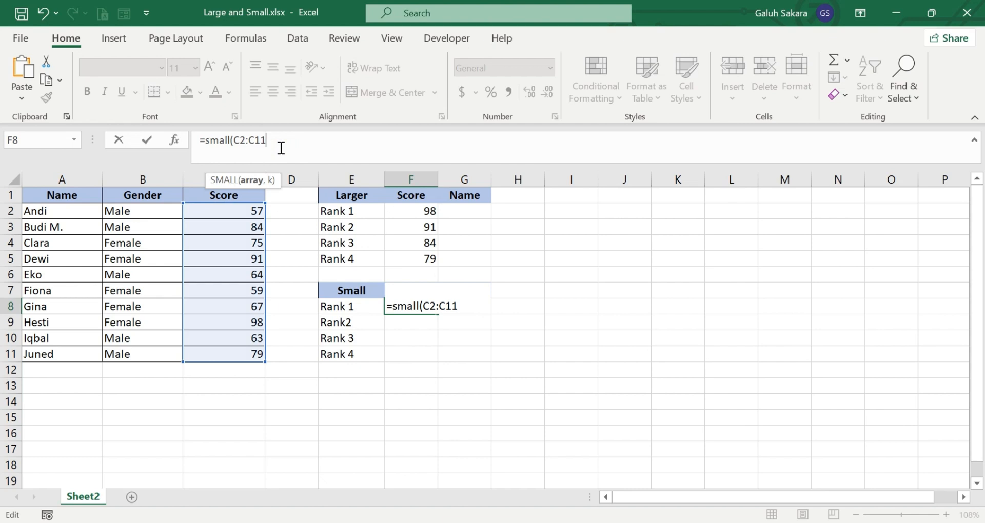
key("F4")
type(",1")
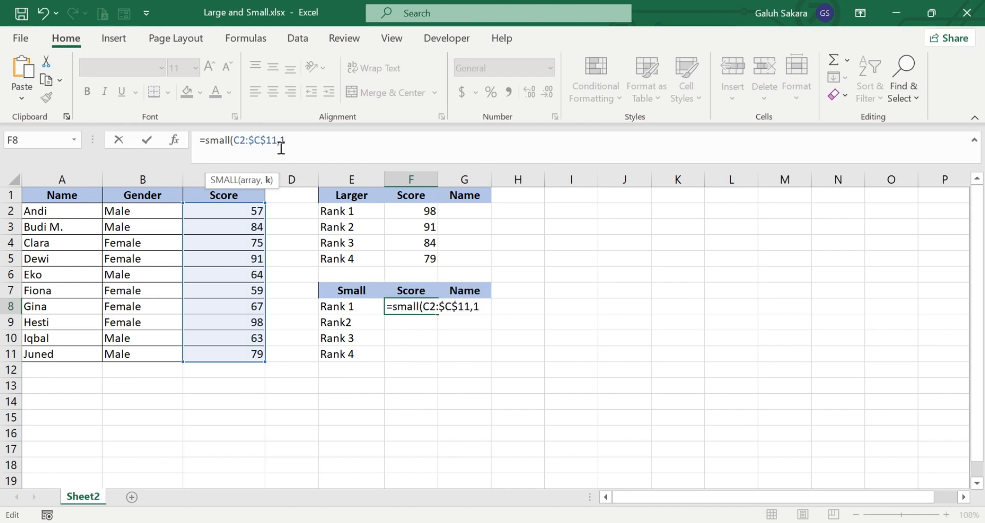
type(")")
key("Return")
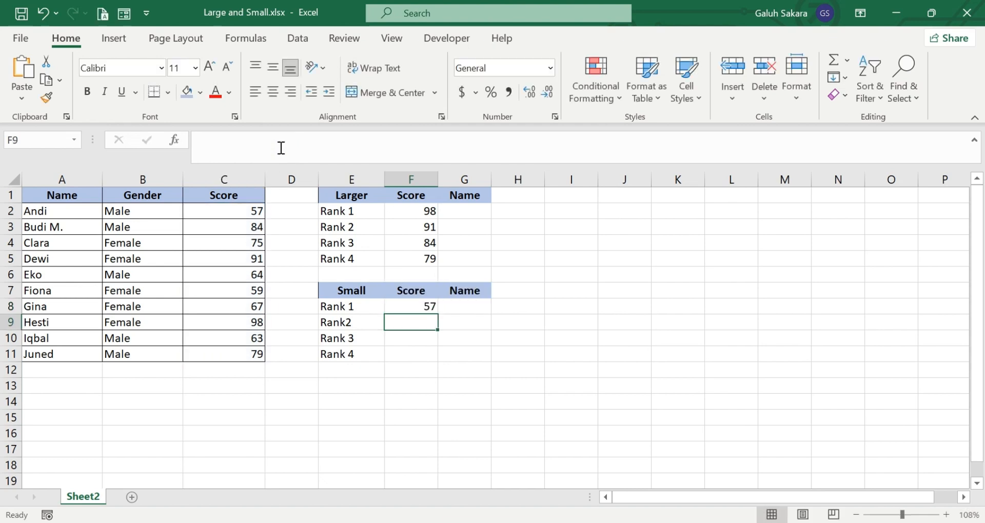
- Fill the SMALL formula from F8 down to F11 and select the Rank 2 score cell, F9
left_click(424, 304)
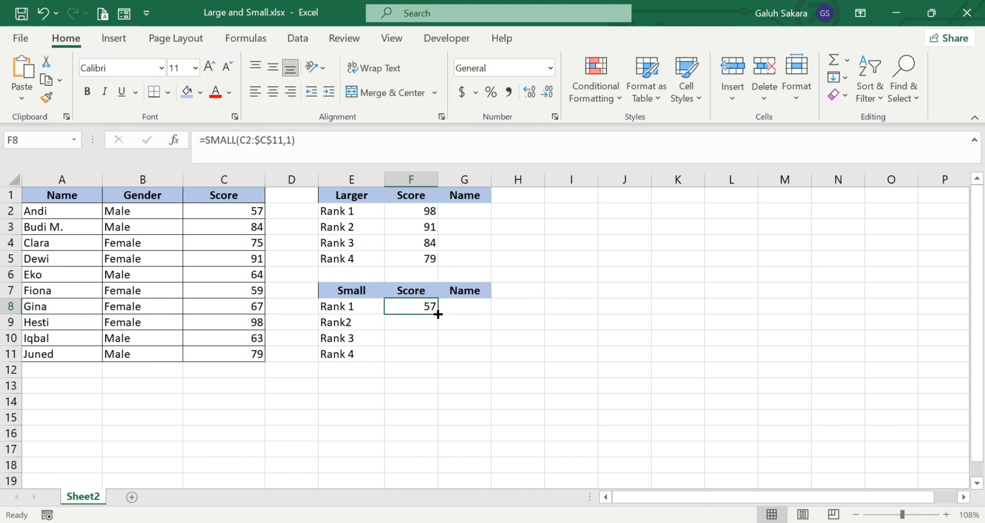
left_click_drag(437, 313, 437, 359)
left_click(429, 319)
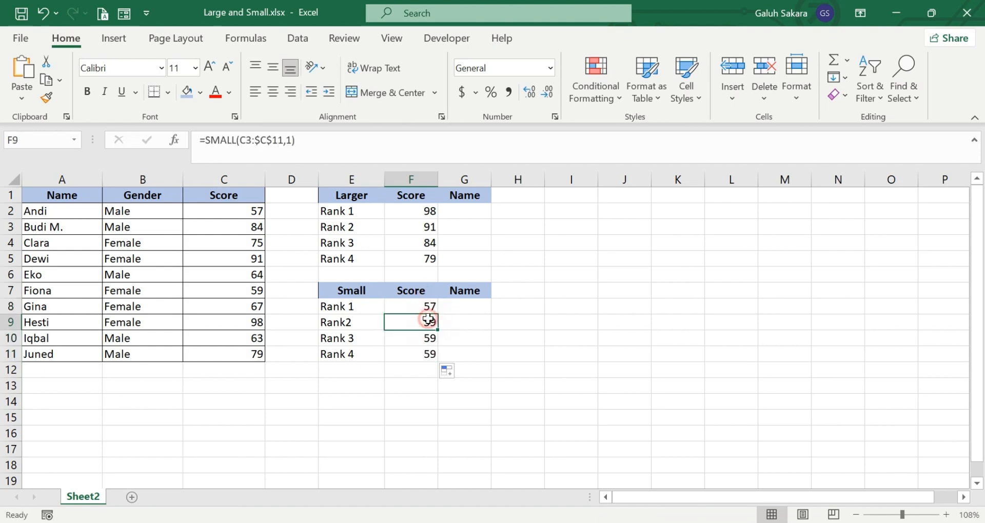
double_click(429, 319)
left_click_drag(428, 319, 502, 308)
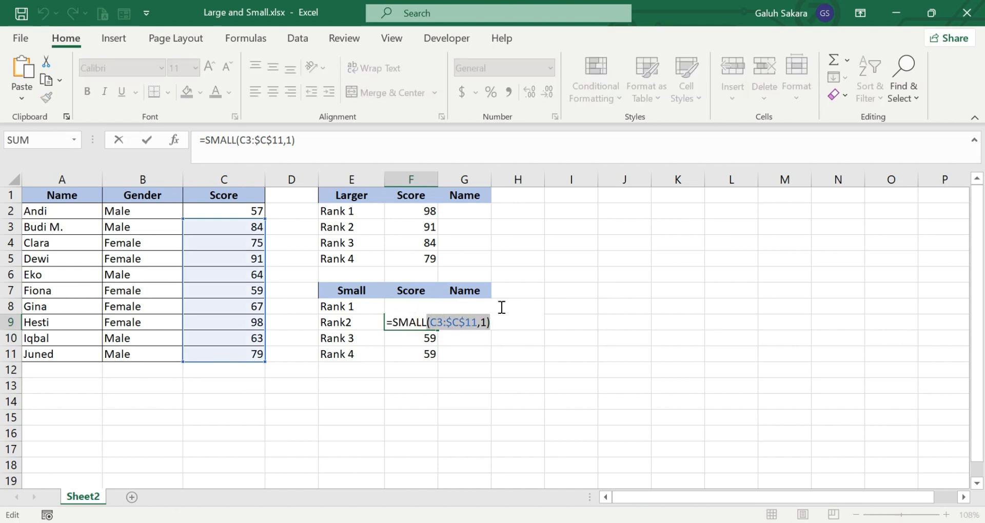
key("Return")
left_click(418, 308)
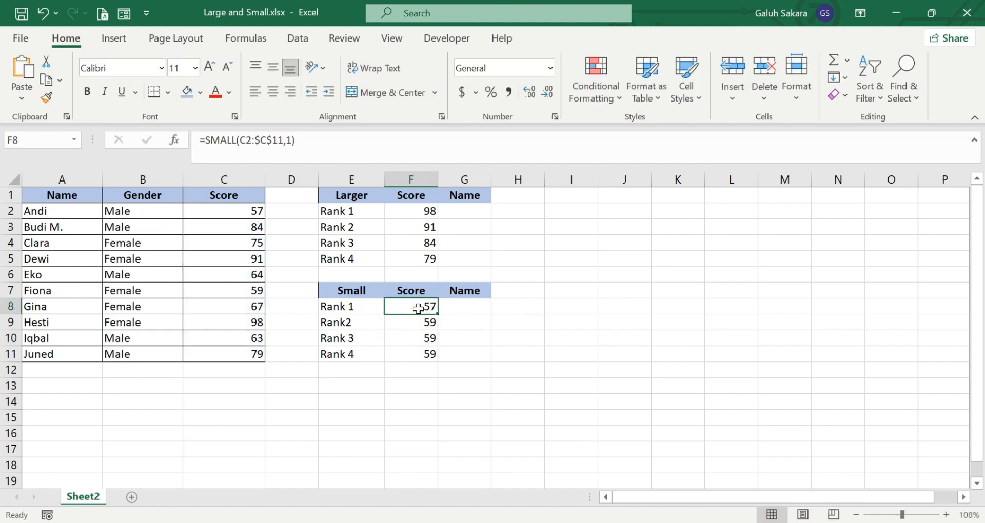
- Set the rank argument of the SMALL formula in F9 to 2
left_click(425, 321)
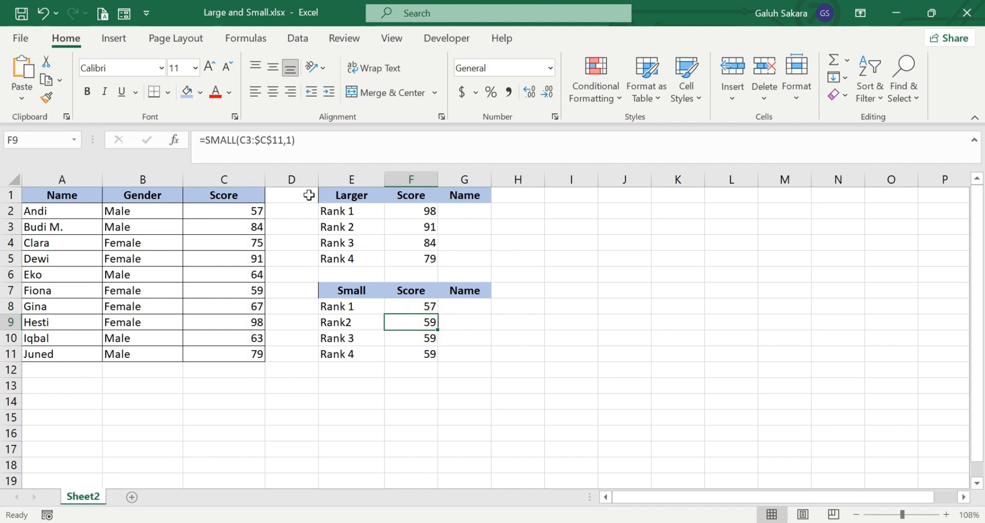
left_click(291, 141)
key("BackSpace")
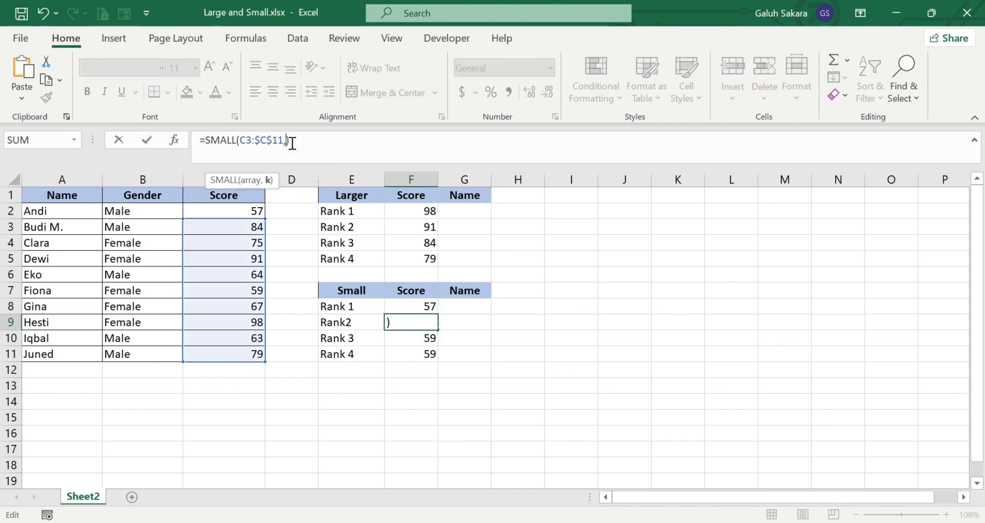
type("2")
key("Return")
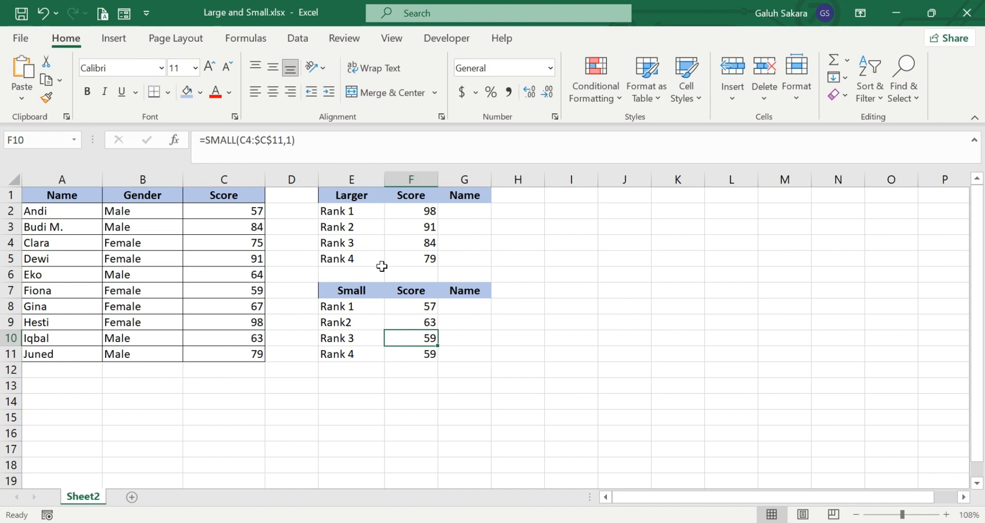
- Set the rank argument of the SMALL formula to 3 in F10 and to 4 in F11
left_click(288, 141)
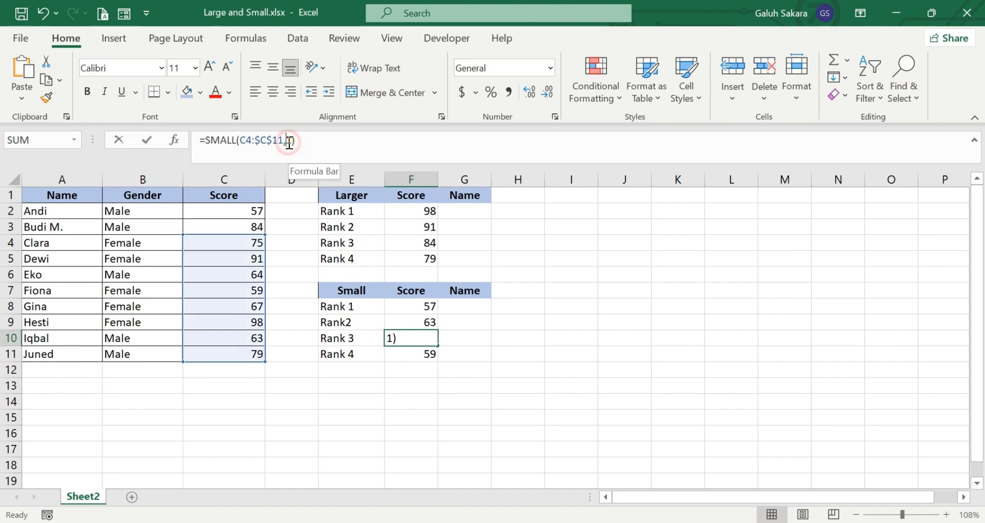
key("BackSpace")
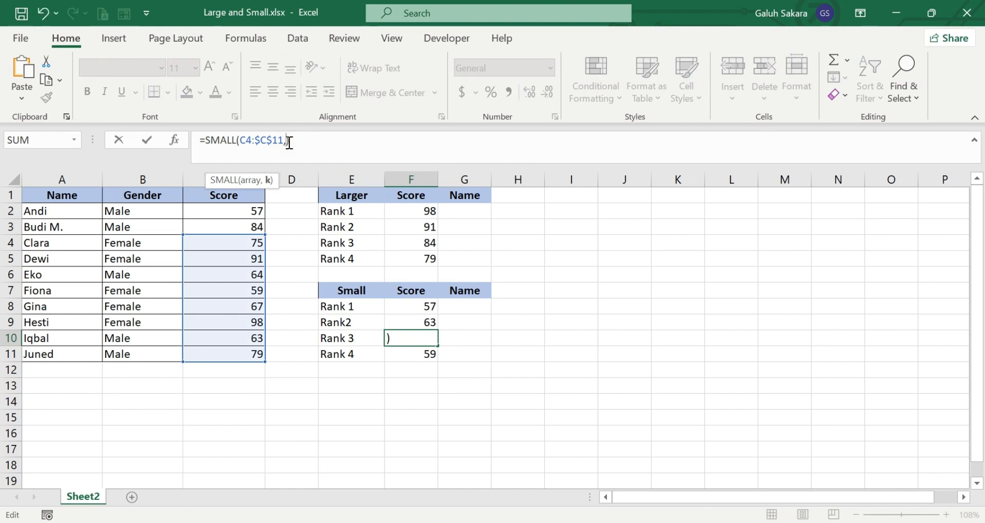
type("3")
key("Return")
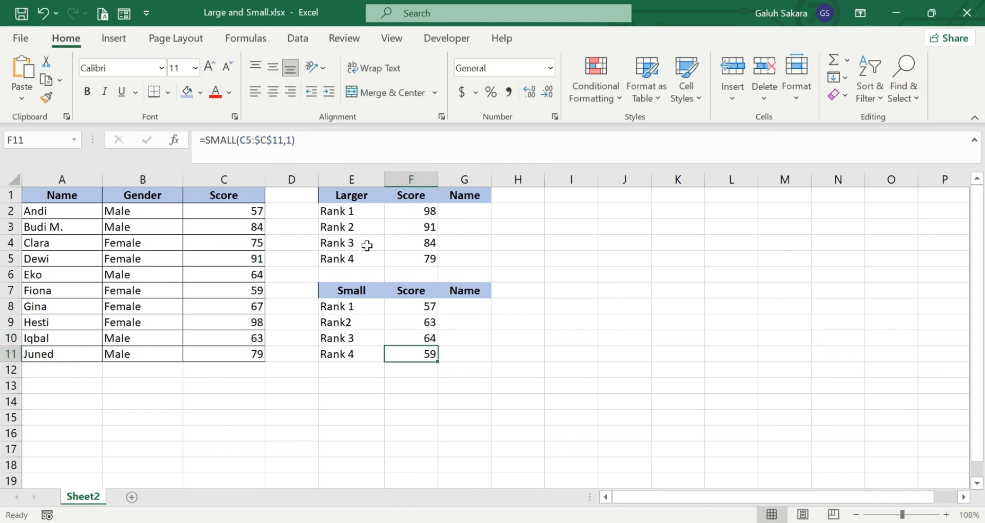
left_click(291, 139)
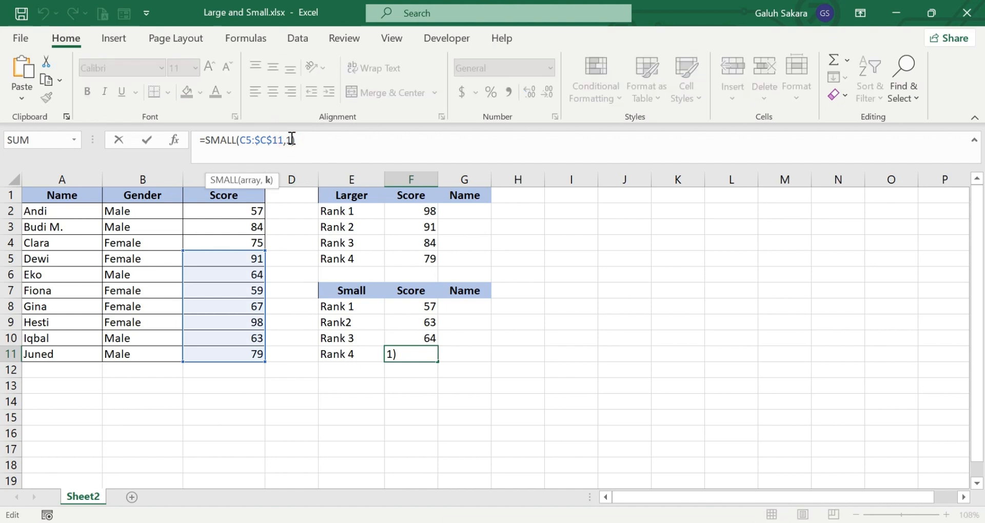
key("BackSpace")
type("4")
left_click(469, 381)
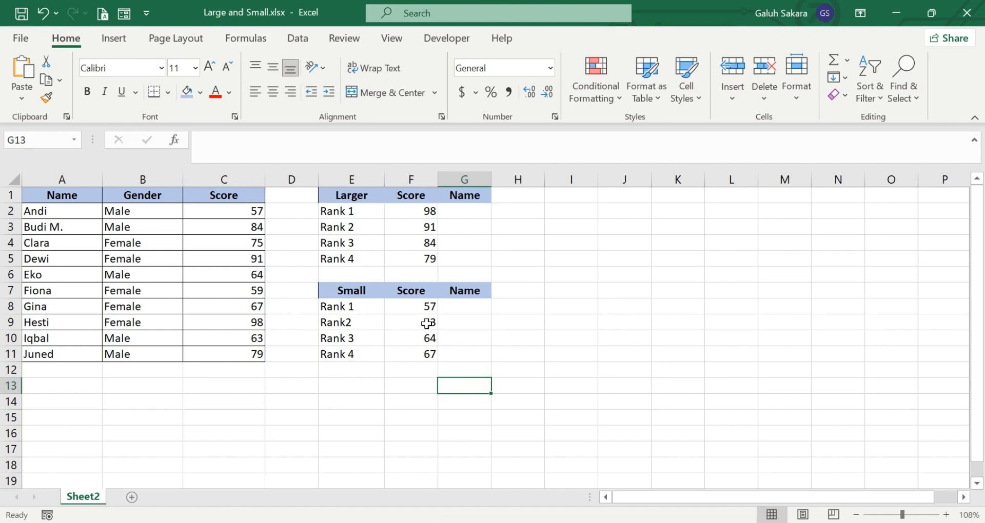
- Begin an INDEX formula in G2, the Rank 1 name of the Larger table, with the absolute array $A$2:$C$11
left_click(472, 211)
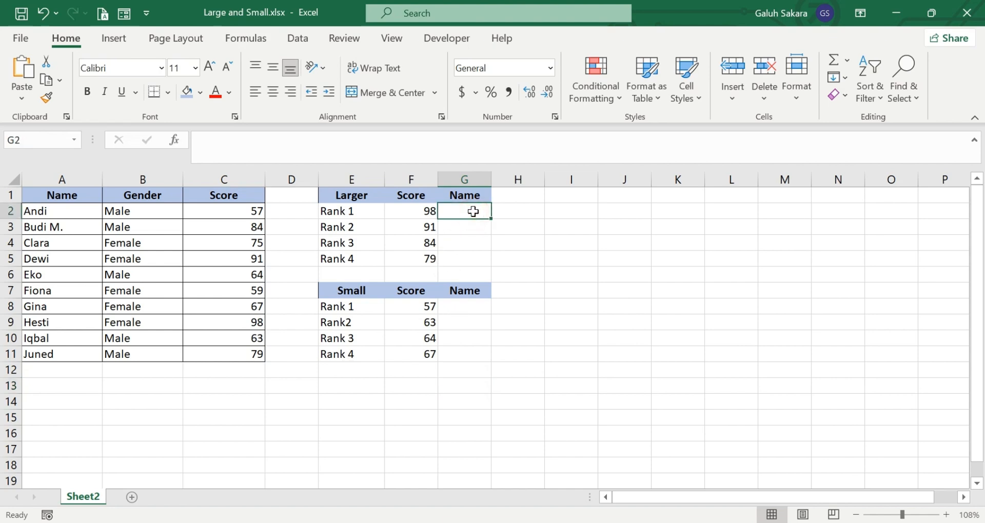
type("=index")
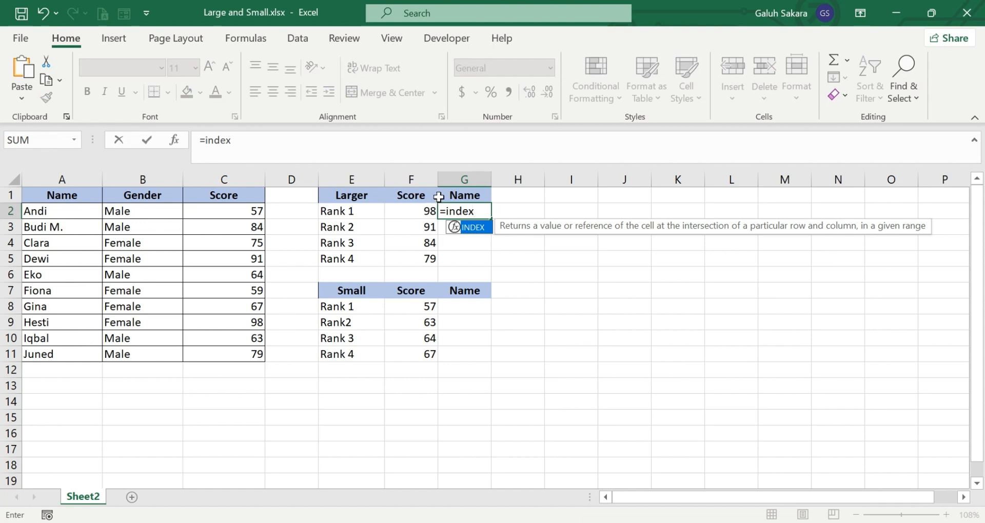
type("(")
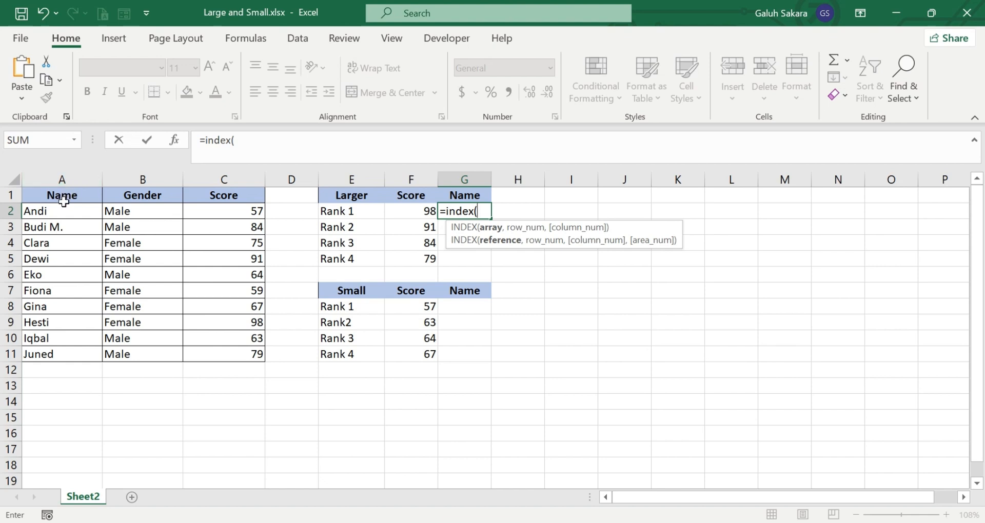
left_click_drag(63, 208, 251, 351)
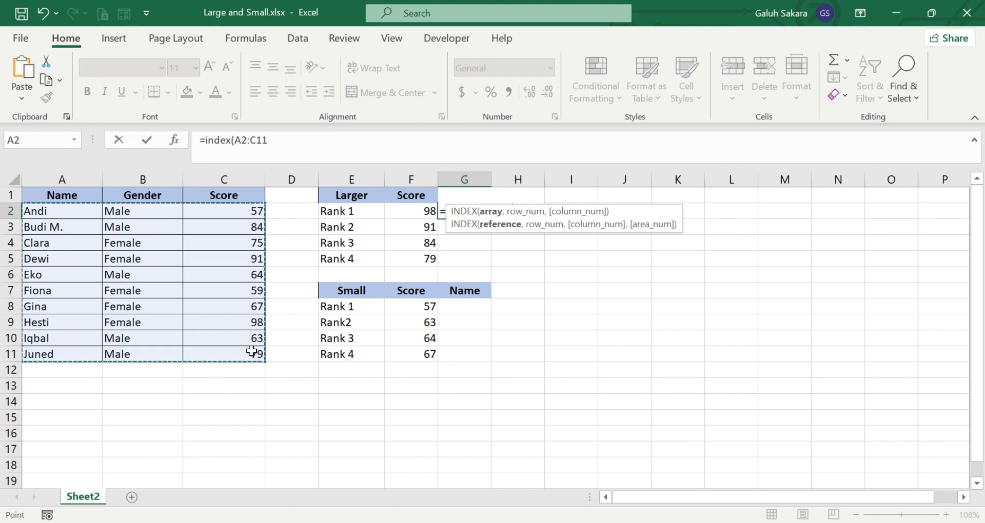
key("F4")
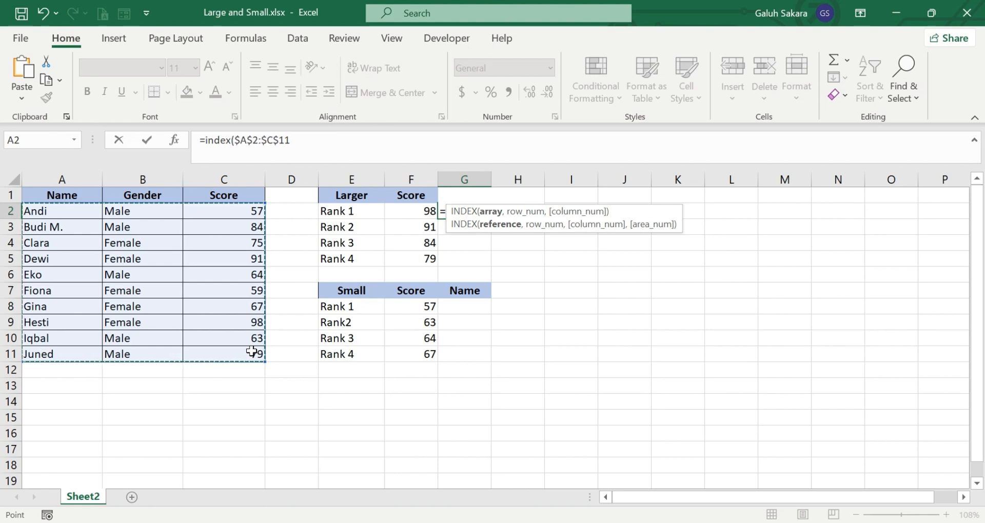
type(",")
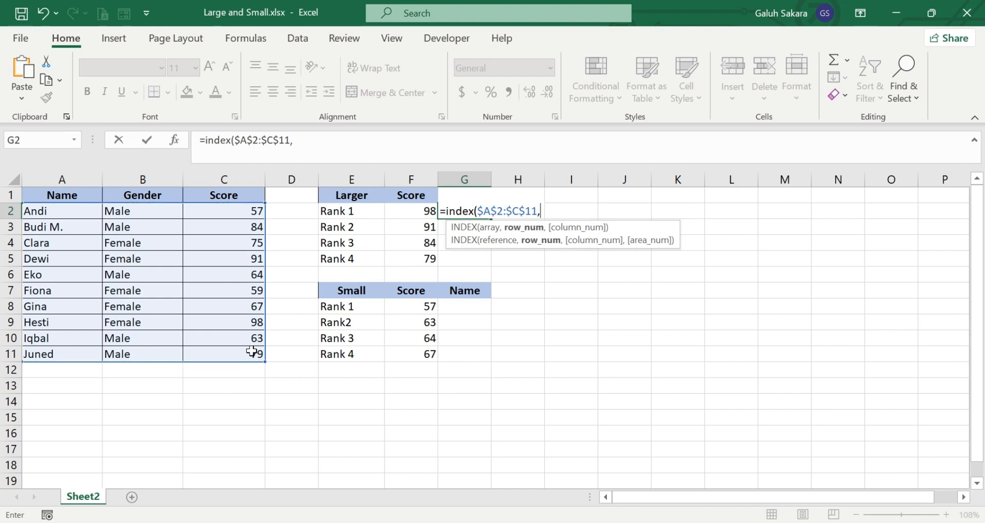
- Add MATCH($C$2:$C$11,0) as the row number argument of the INDEX formula and enter it in G2
type("matc")
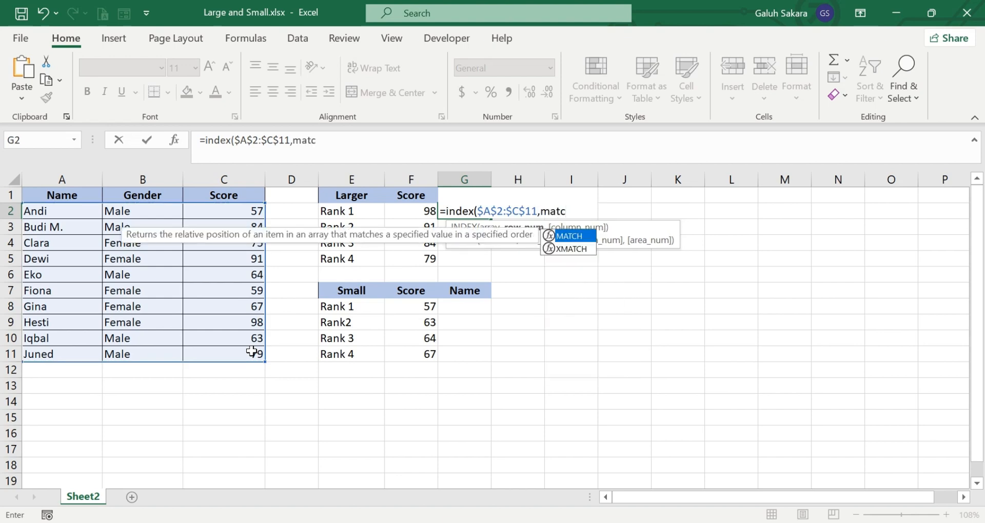
type("h(")
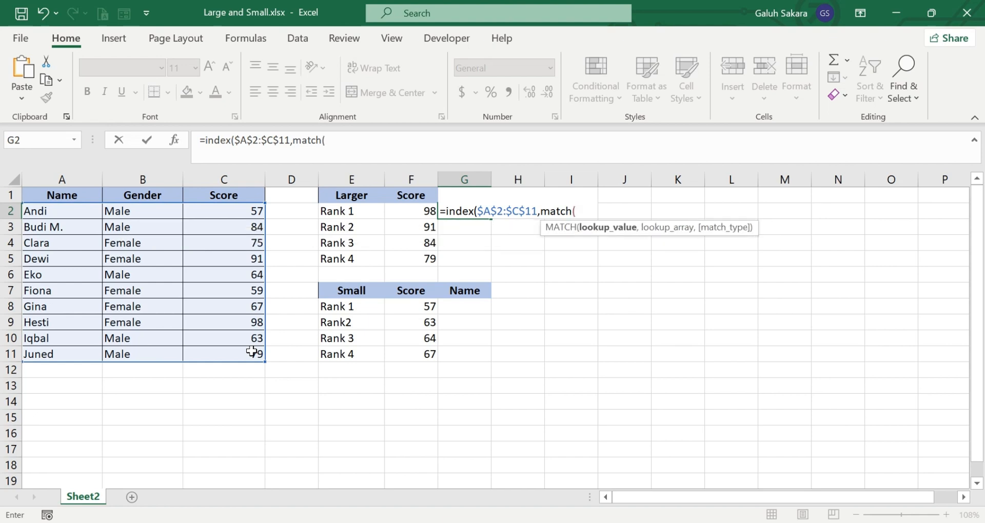
left_click(410, 224)
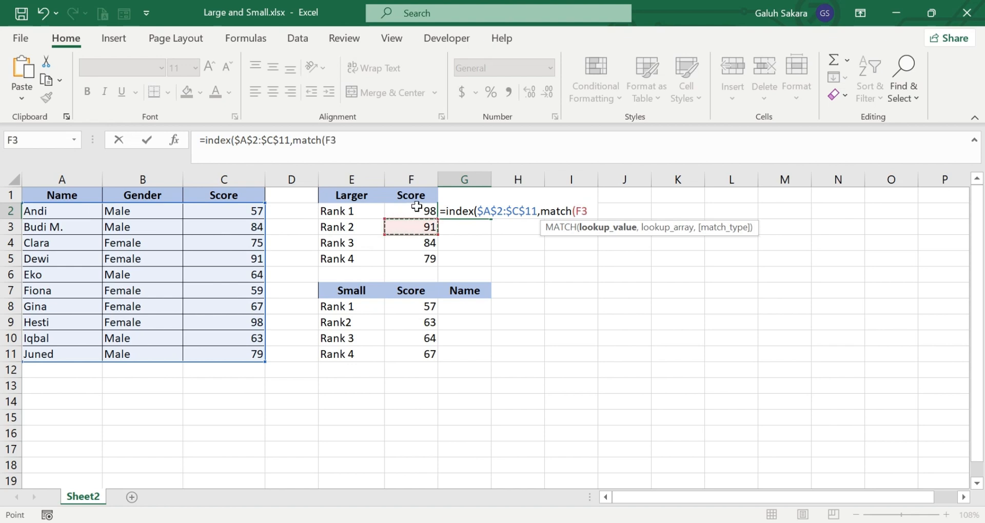
left_click(416, 207)
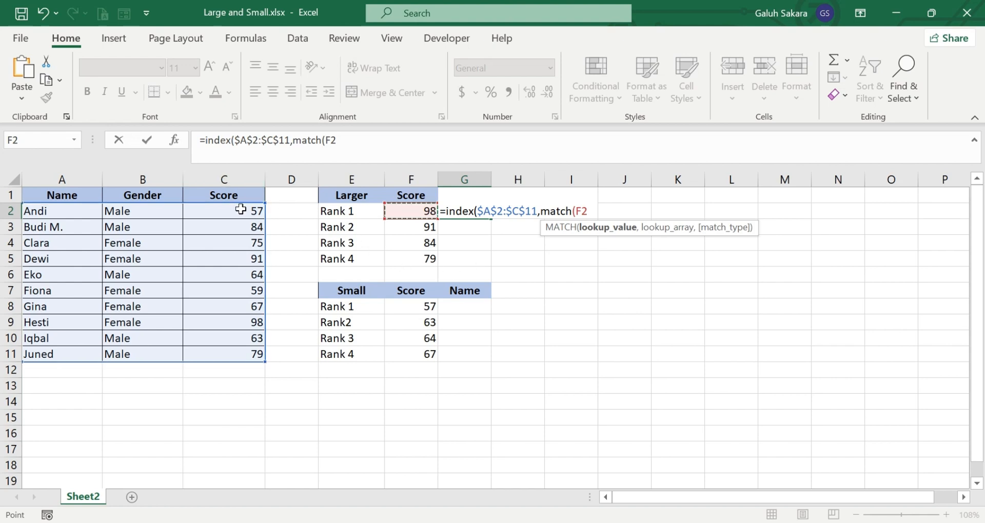
left_click_drag(241, 209, 250, 352)
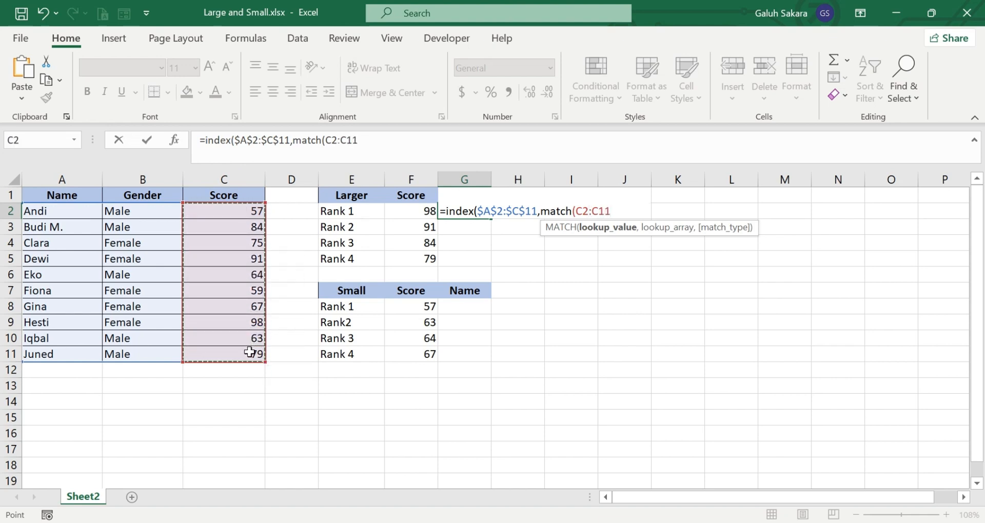
key("F4")
type(",0")
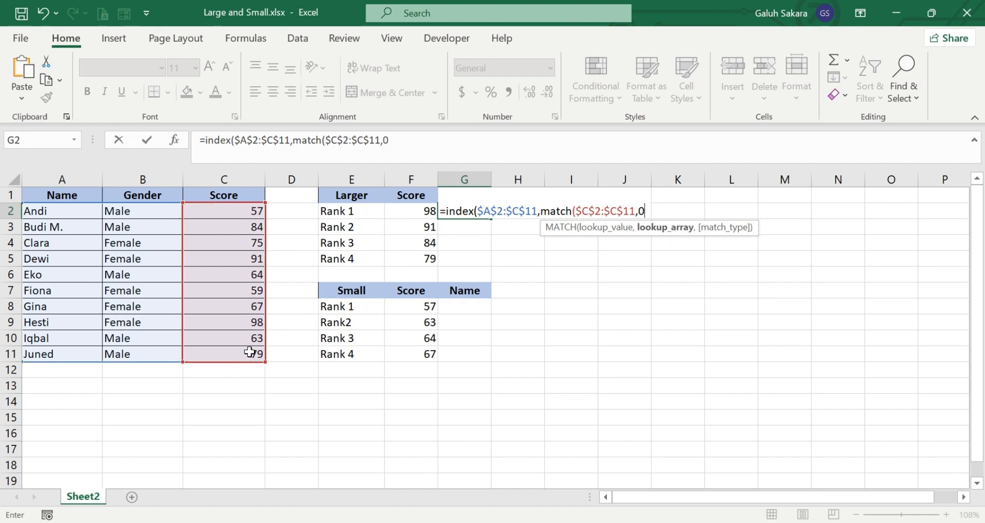
type(")")
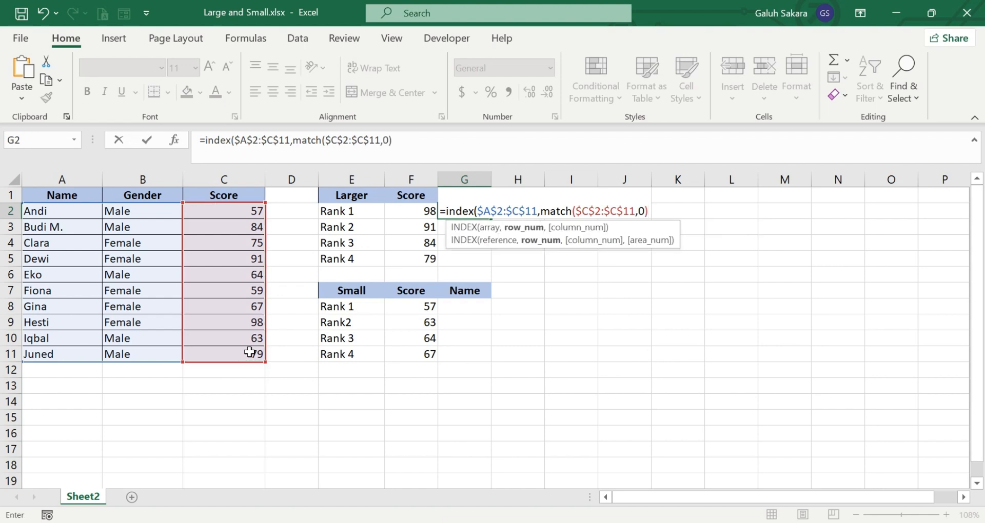
type(")")
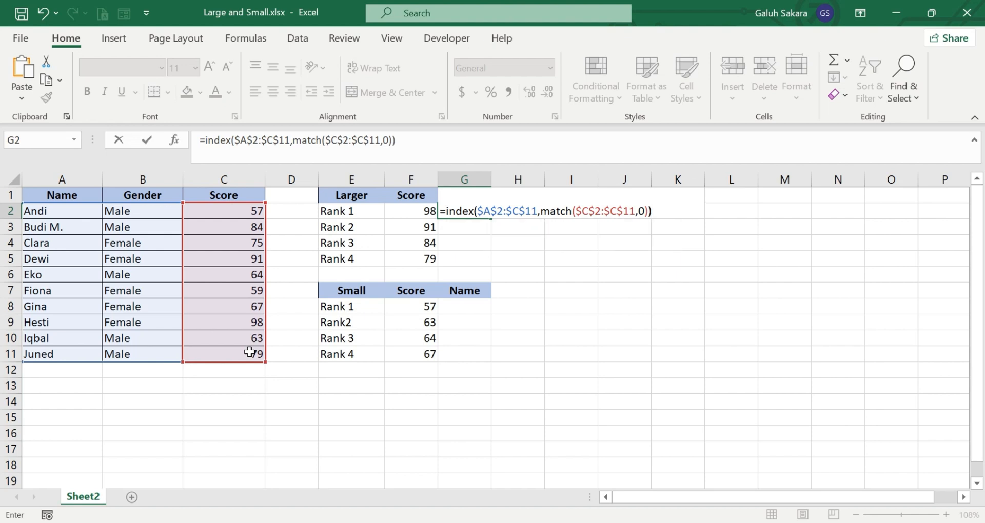
key("Return")
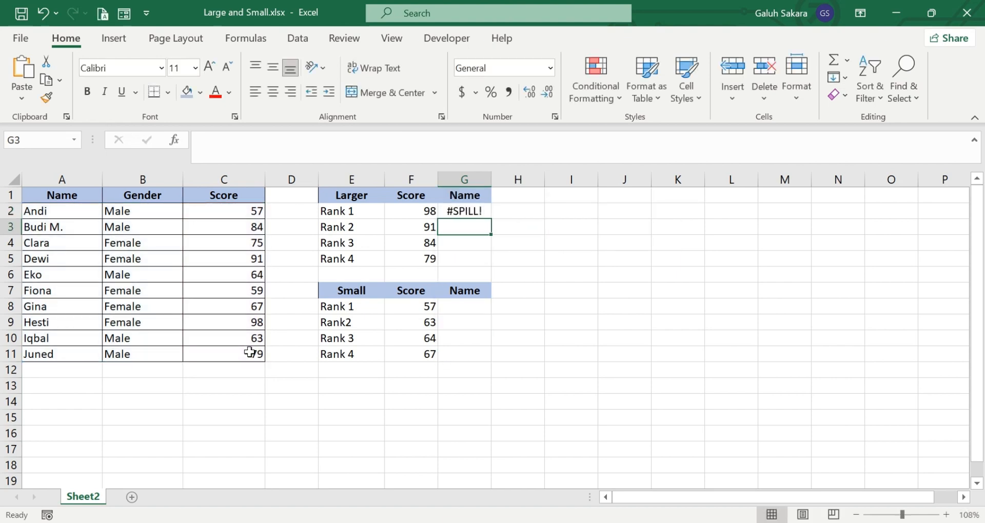
- Try adding an extra argument 1 before the 0 in the MATCH function of G2
left_click(478, 209)
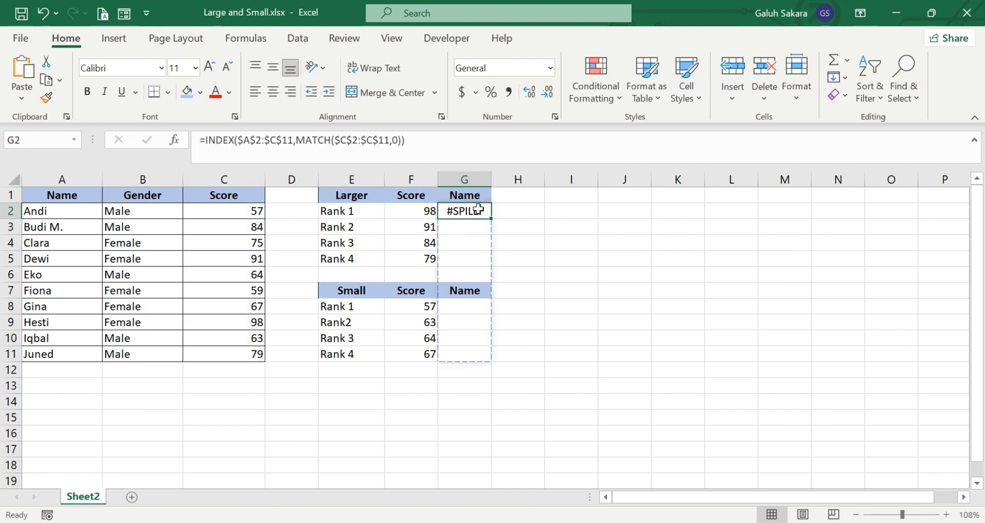
left_click(399, 135)
key("BackSpace")
type("1,")
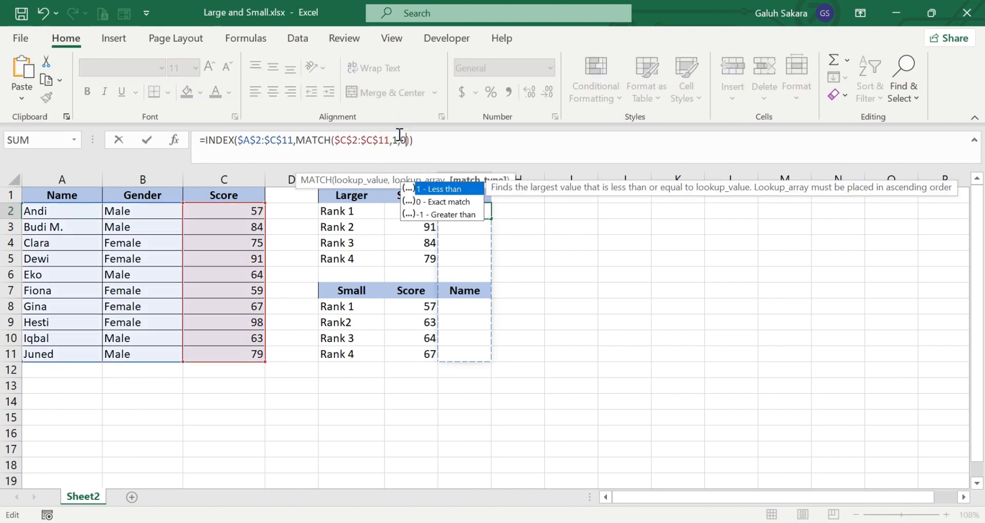
key("Return")
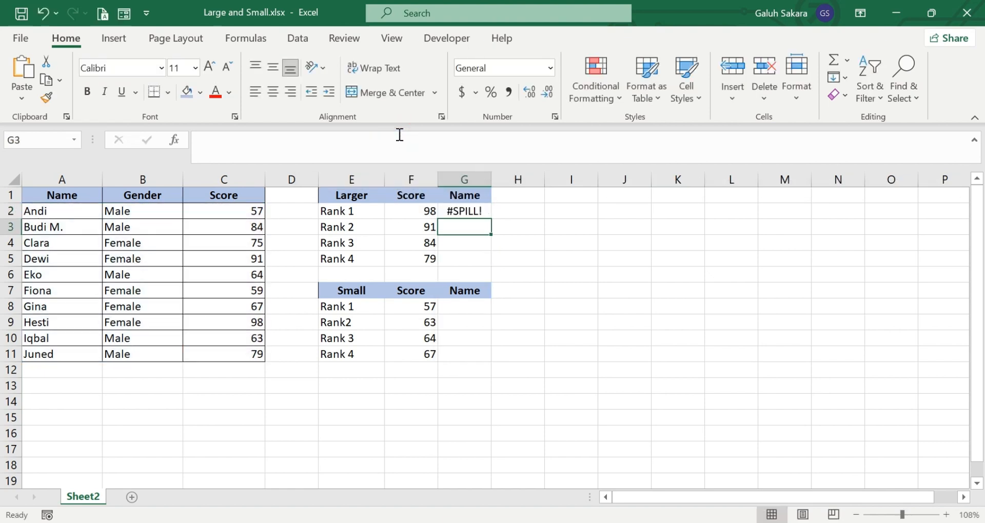
- Insert F2 as the lookup value of the MATCH function in G2, before the range $C$2:$C$11
left_click(474, 209)
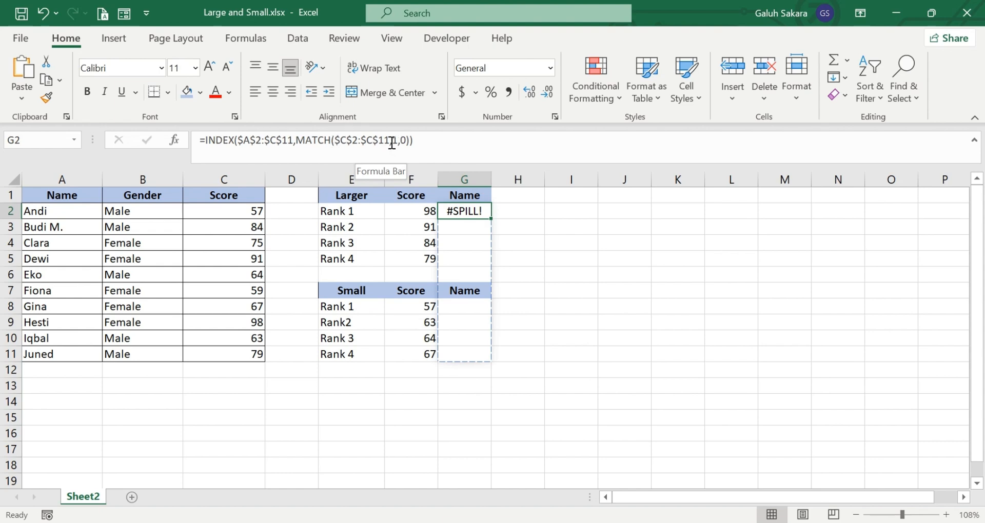
left_click(337, 140)
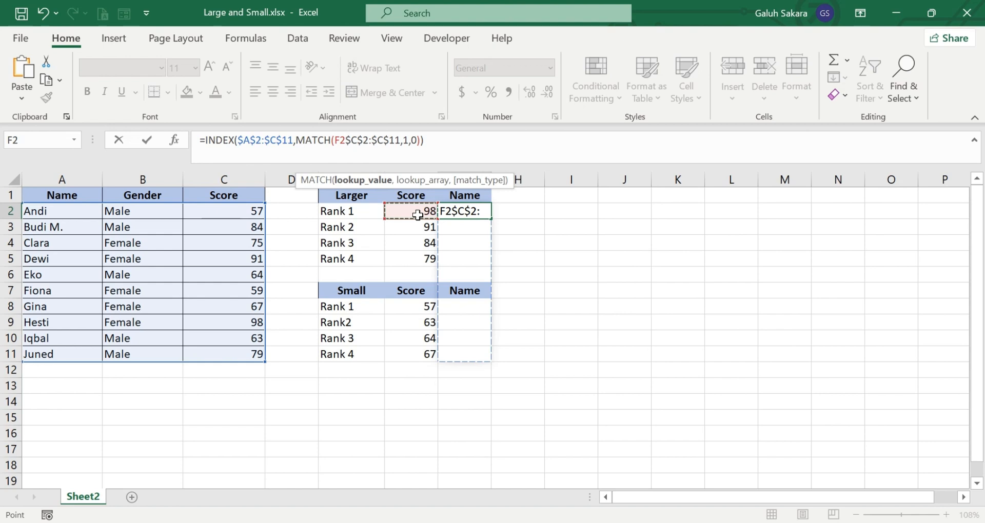
type(",")
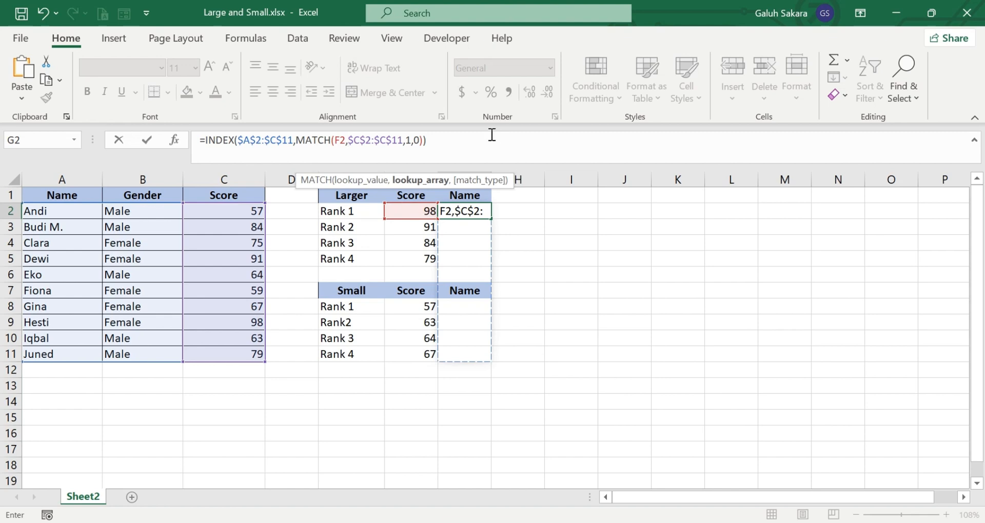
- Correct the G2 formula so MATCH ends with match type 0 only and INDEX gets column number 1, and enter it
left_click(423, 141)
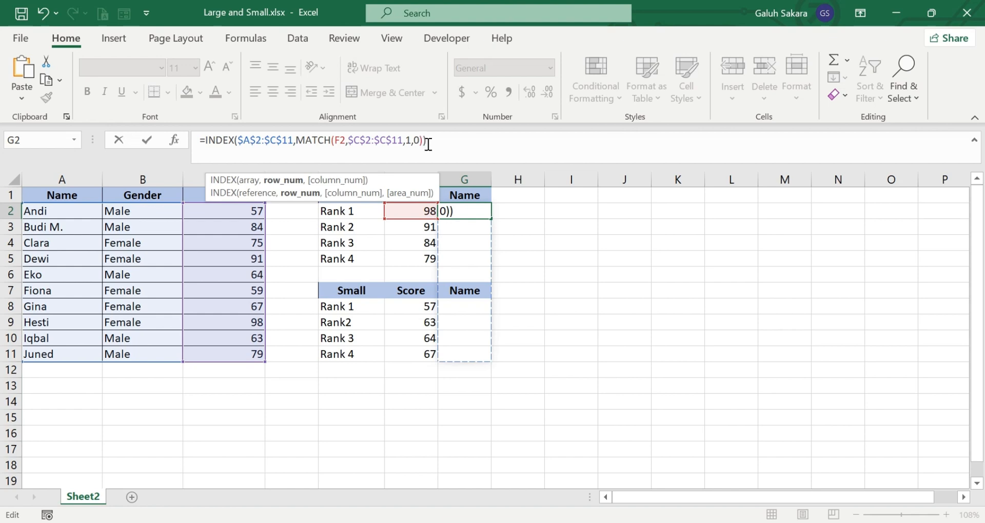
key("BackSpace")
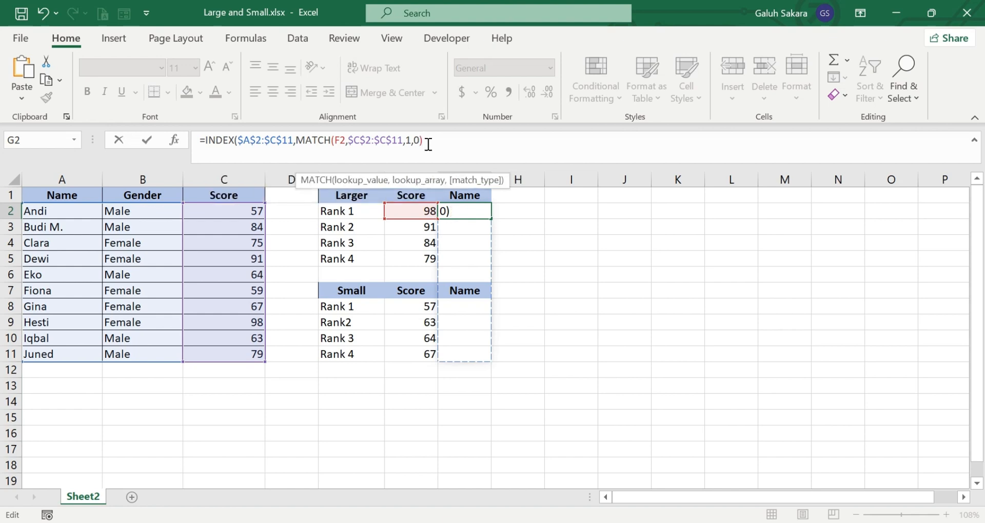
key("BackSpace")
key("BackSpace")
key("BackSpace")
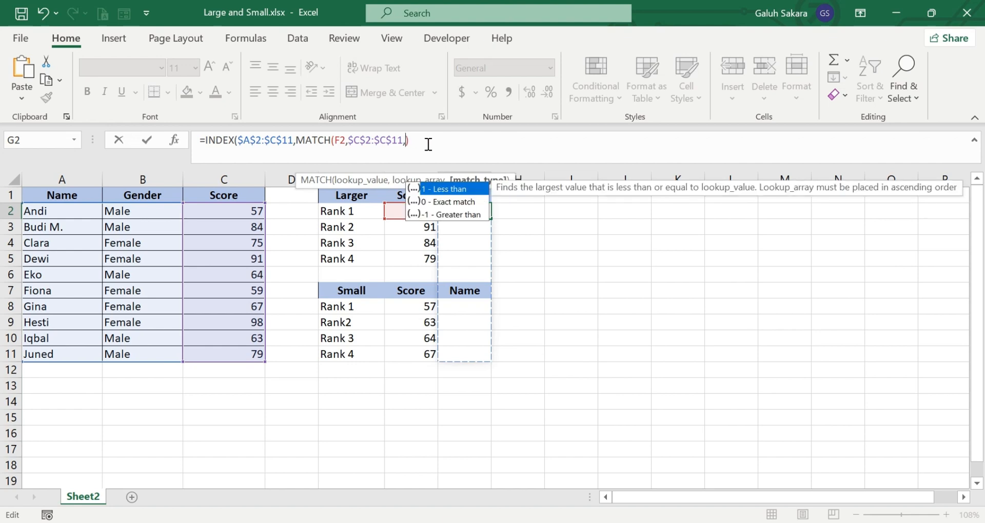
type("0")
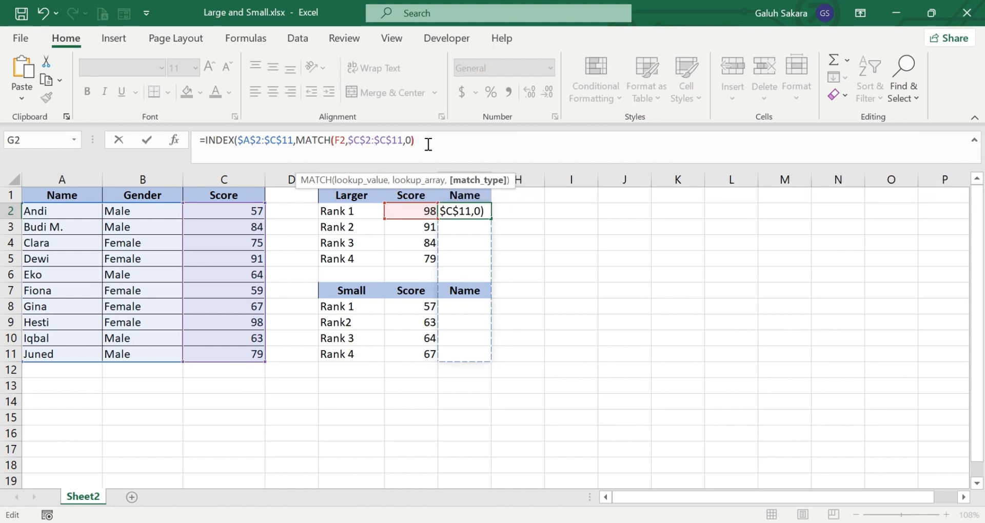
type("),1")
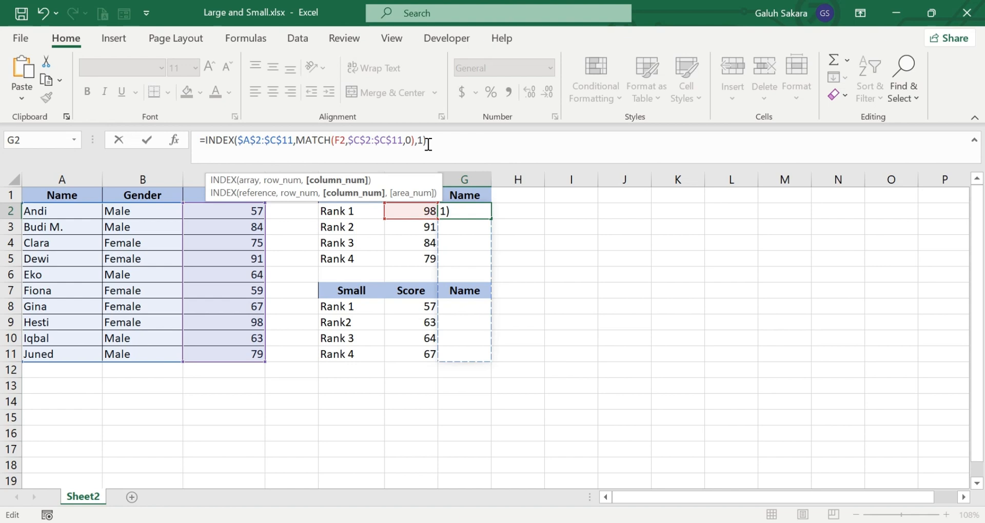
key("Return")
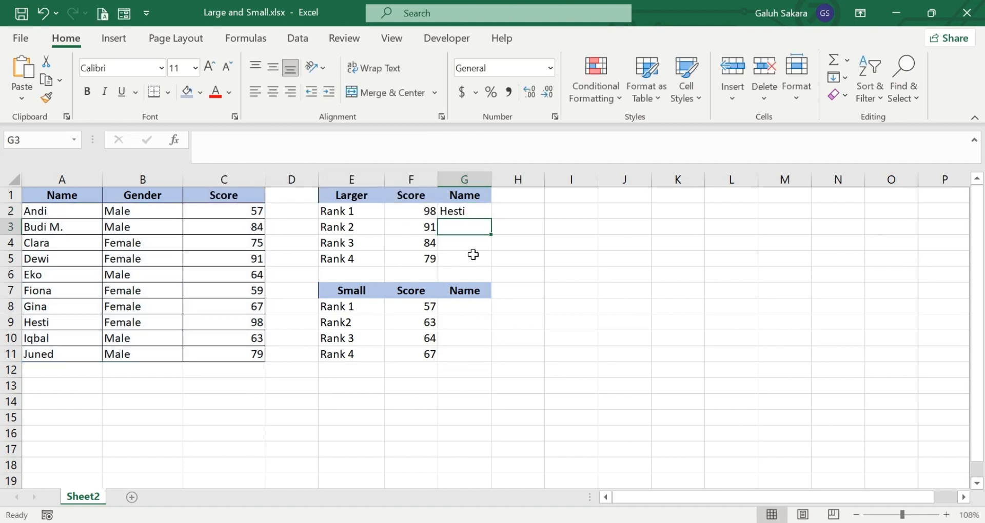
- Fill the G2 formula down to G5 in the Larger table, and copy the full formula text from G2
left_click(487, 213)
double_click(490, 221)
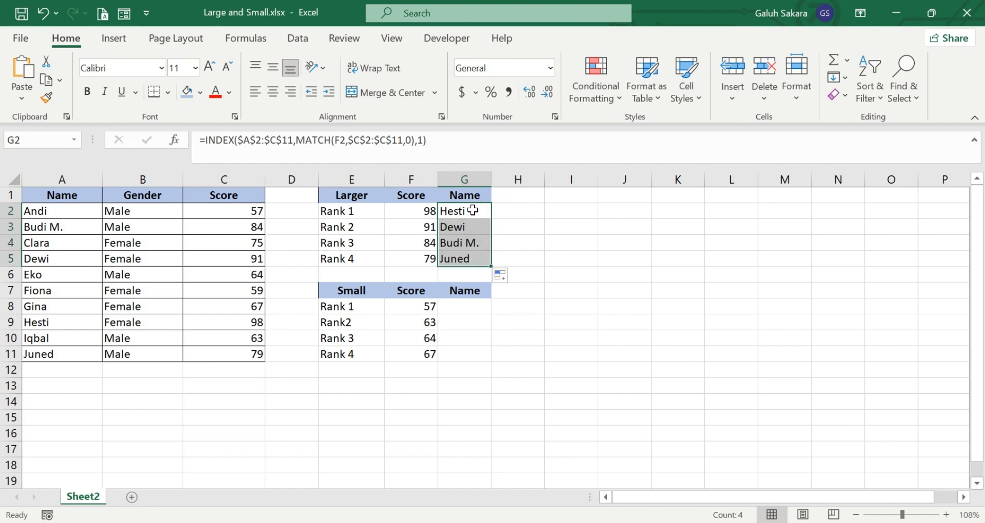
left_click(470, 212)
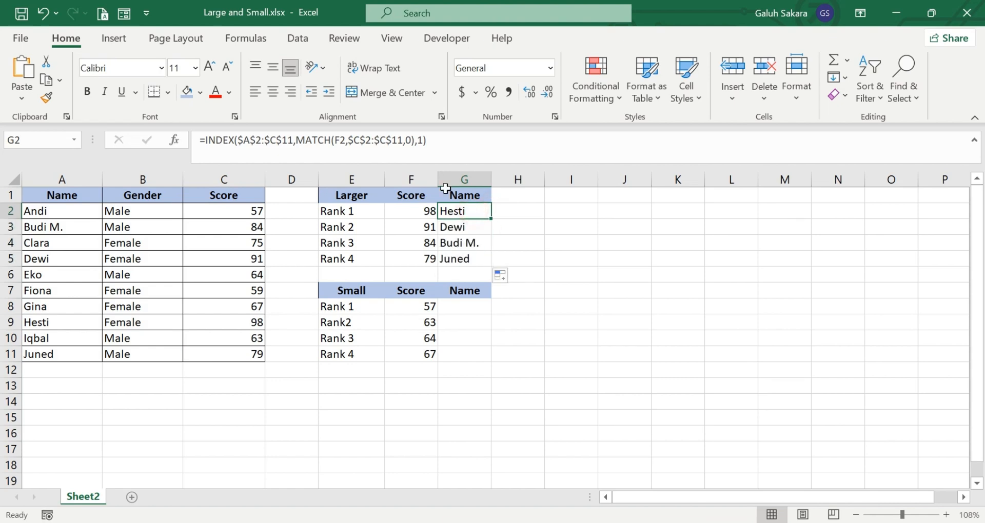
left_click(432, 144)
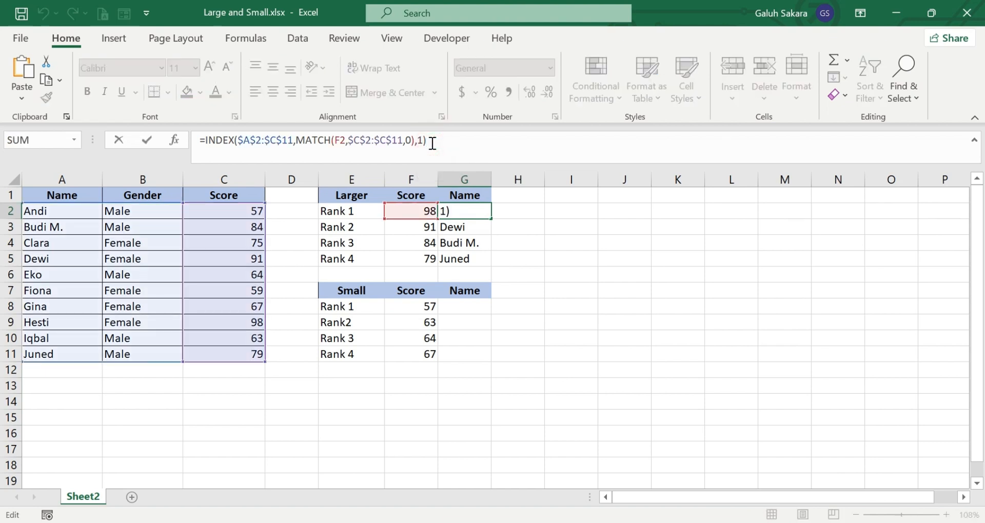
key("ctrl+a")
key("ctrl+c")
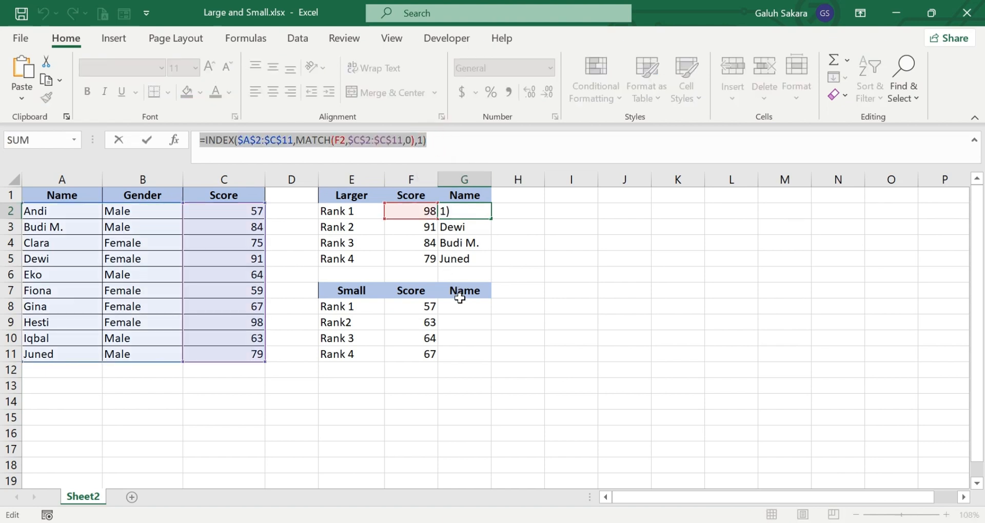
type("=")
left_click(460, 293)
left_click(471, 309)
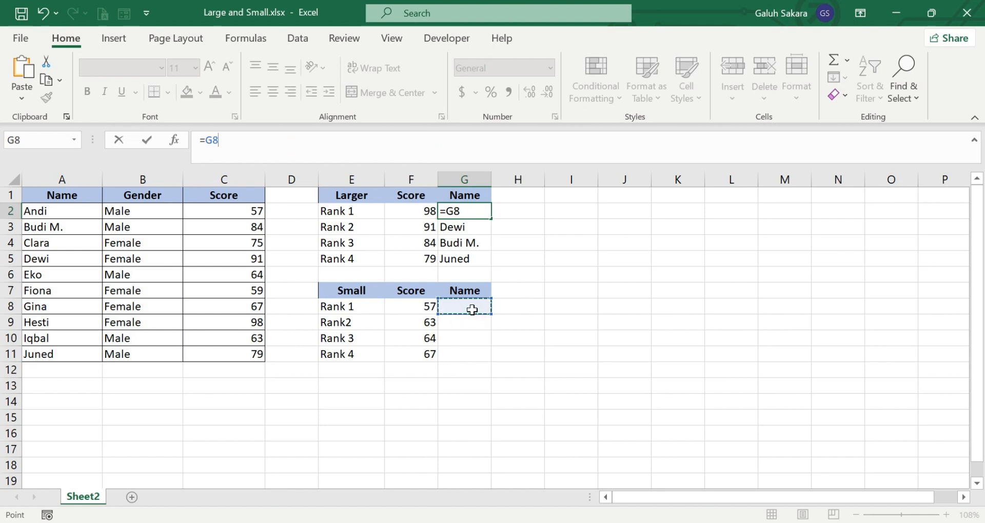
key("BackSpace")
key("BackSpace")
key("BackSpace")
key("Escape")
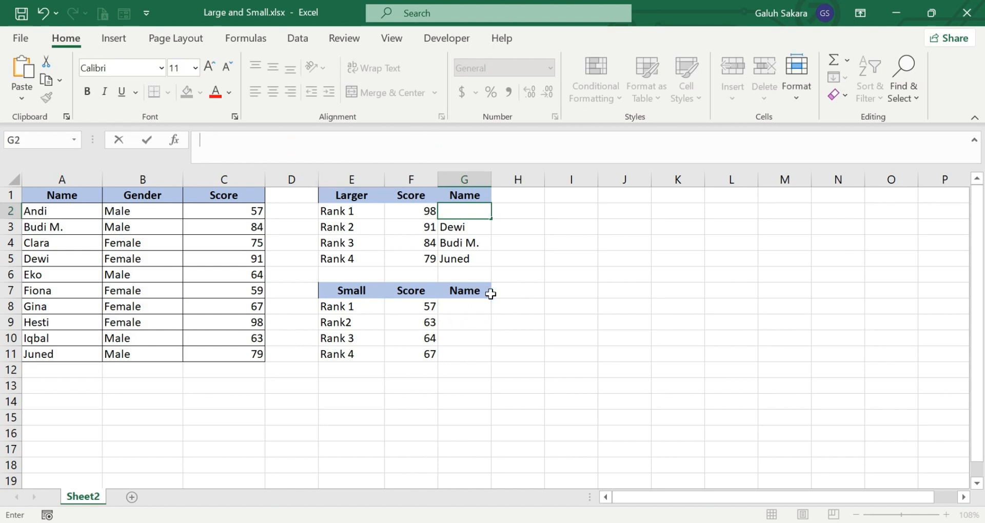
key("Down")
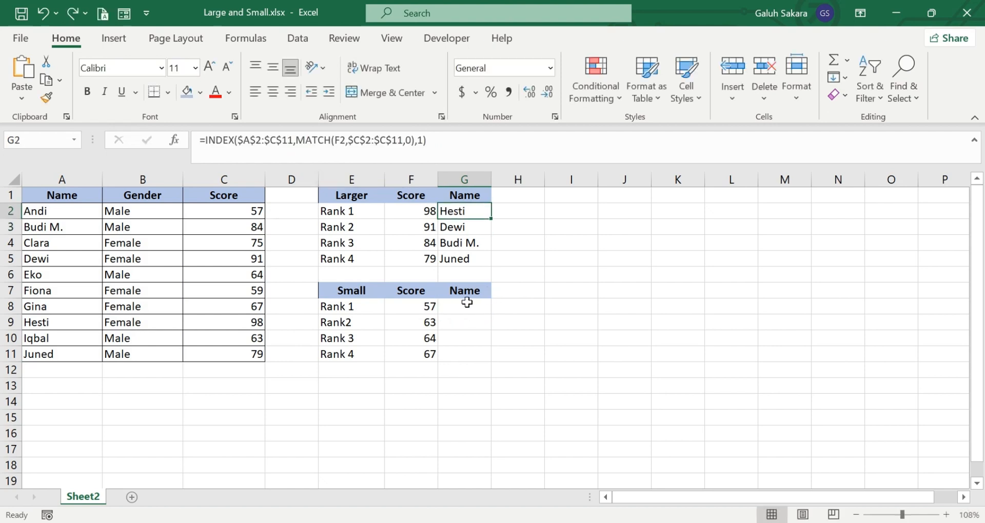
- Paste the copied INDEX and MATCH formula into G8, the Small table's Rank 1 name, and fill it down to G11
double_click(457, 309)
key("ctrl+v")
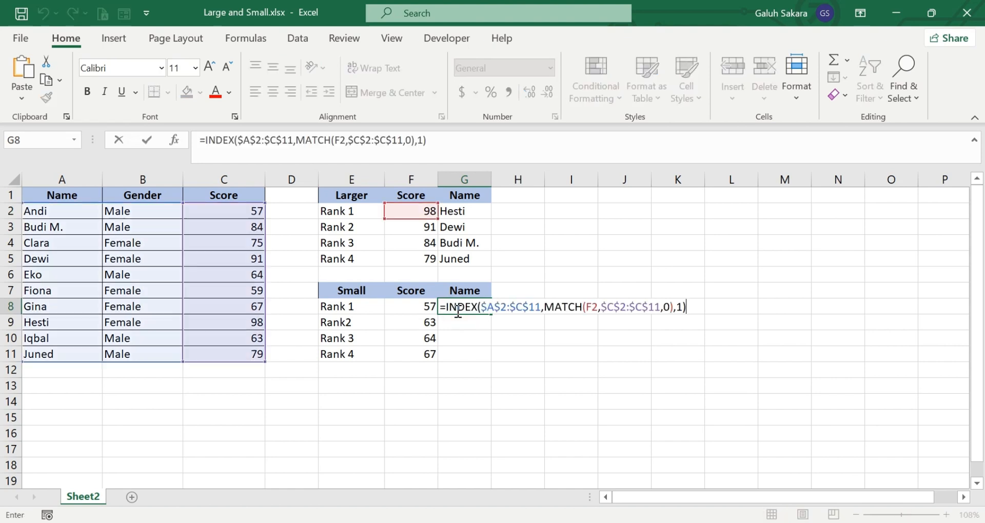
key("Return")
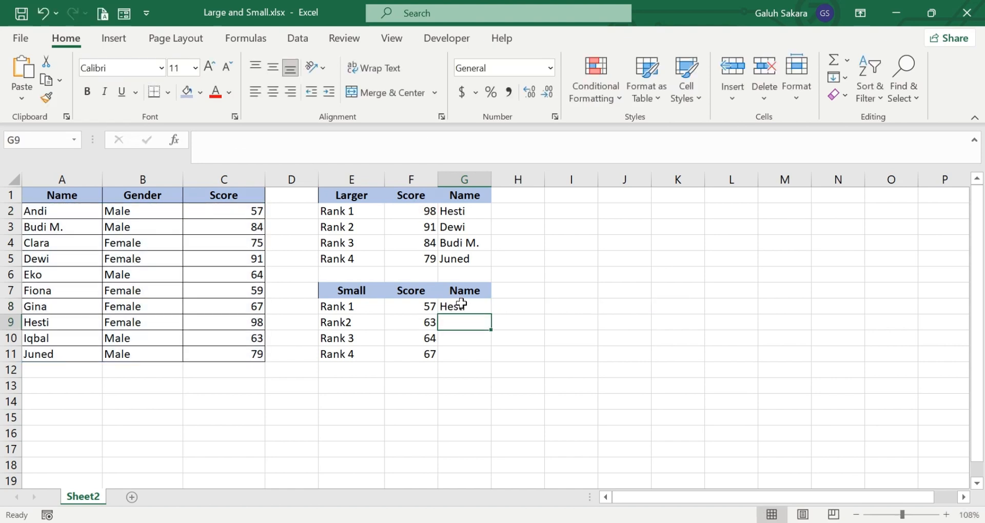
left_click(456, 308)
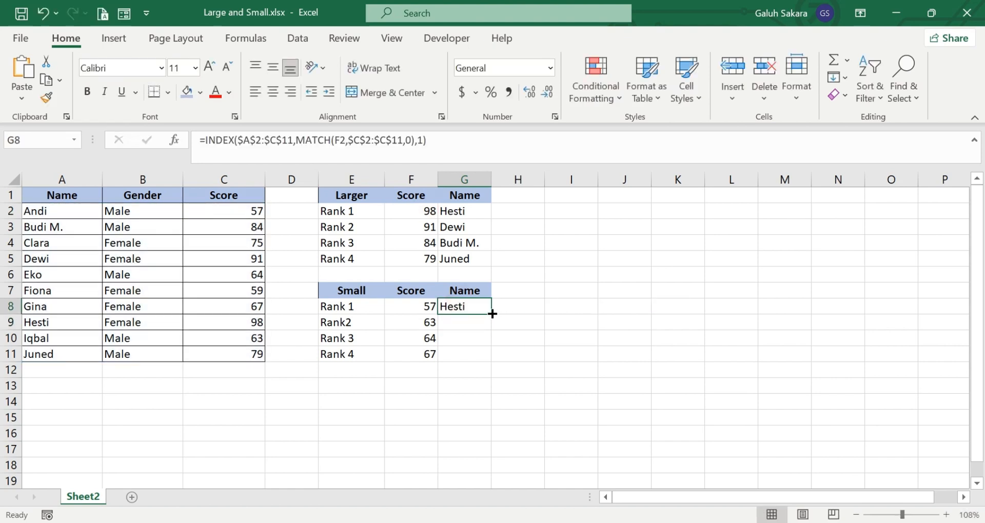
left_click_drag(493, 314, 491, 361)
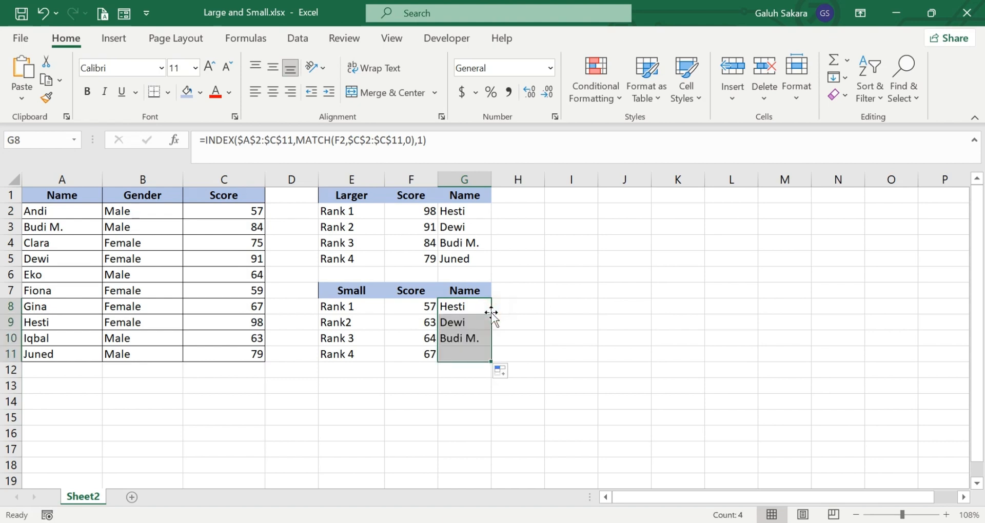
- Replace the MATCH lookup value in G8 with F8 and fill the corrected formula down to G11
left_click(451, 308)
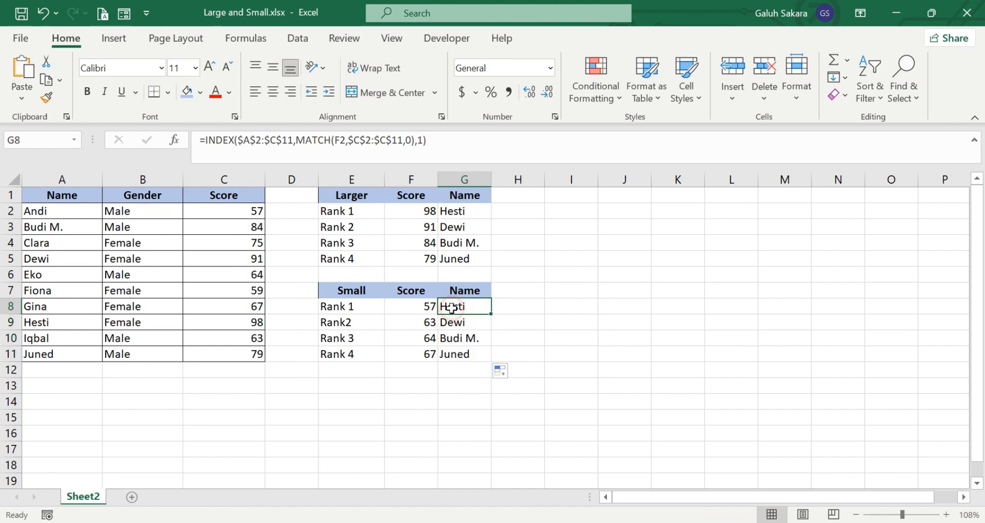
left_click(344, 142)
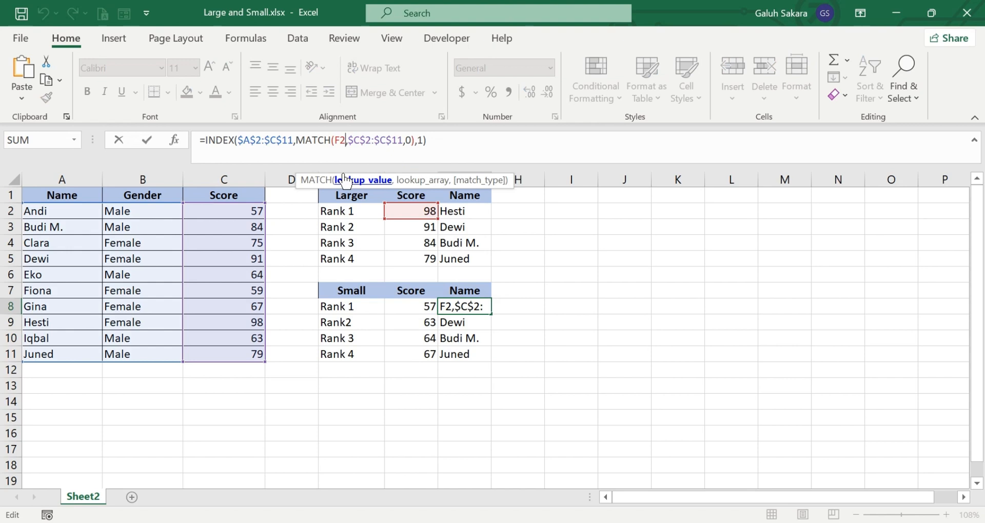
left_click(345, 180)
key("Delete")
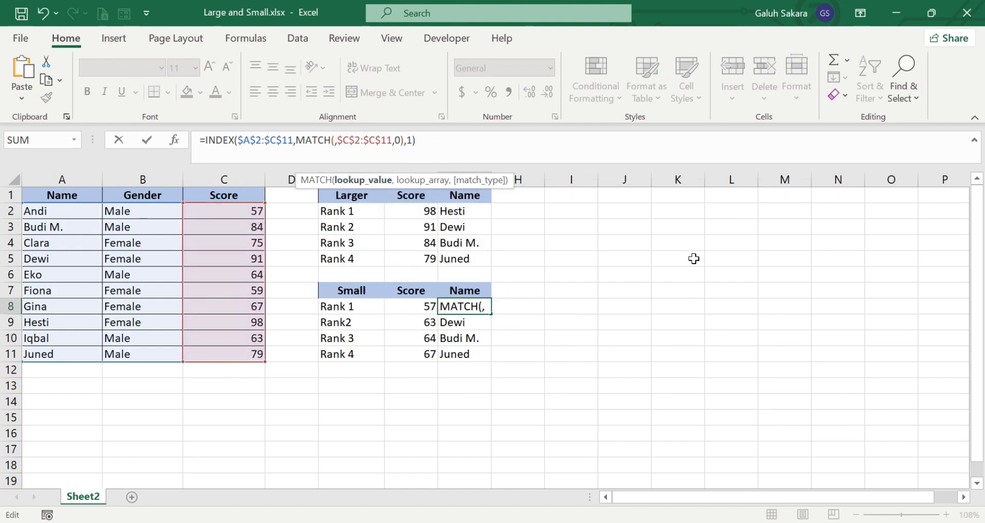
left_click(412, 305)
key("Return")
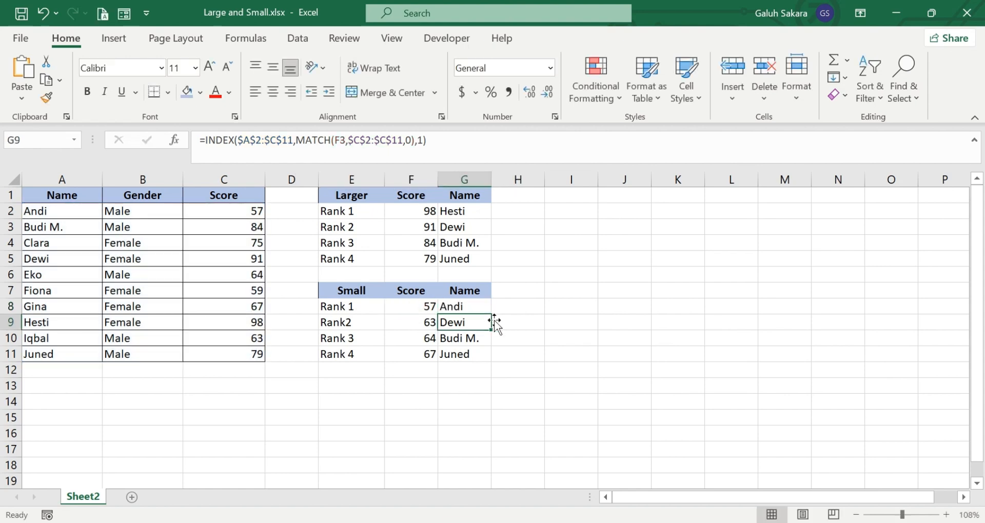
mouse_move(484, 308)
left_mouse_down()
mouse_move(493, 315)
mouse_move(484, 311)
left_mouse_up()
double_click(491, 313)
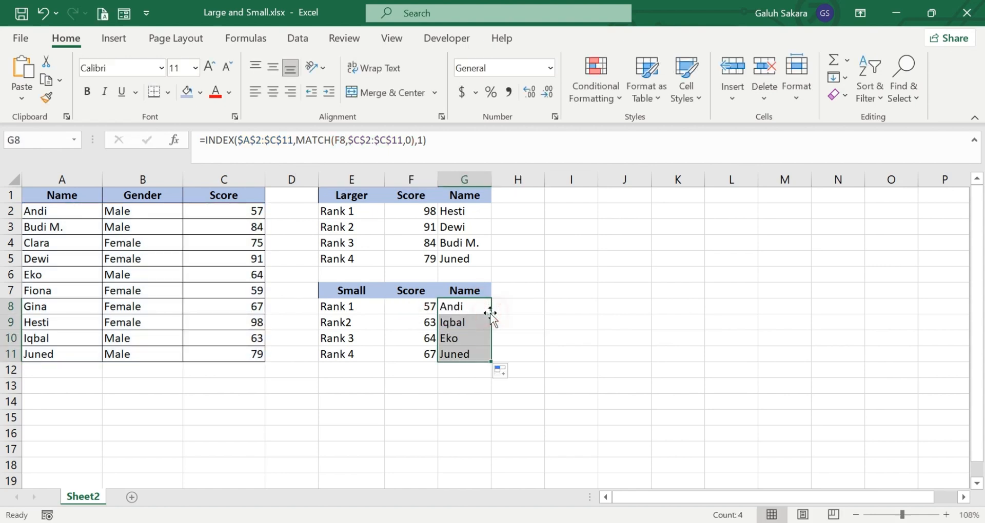
left_click(533, 367)
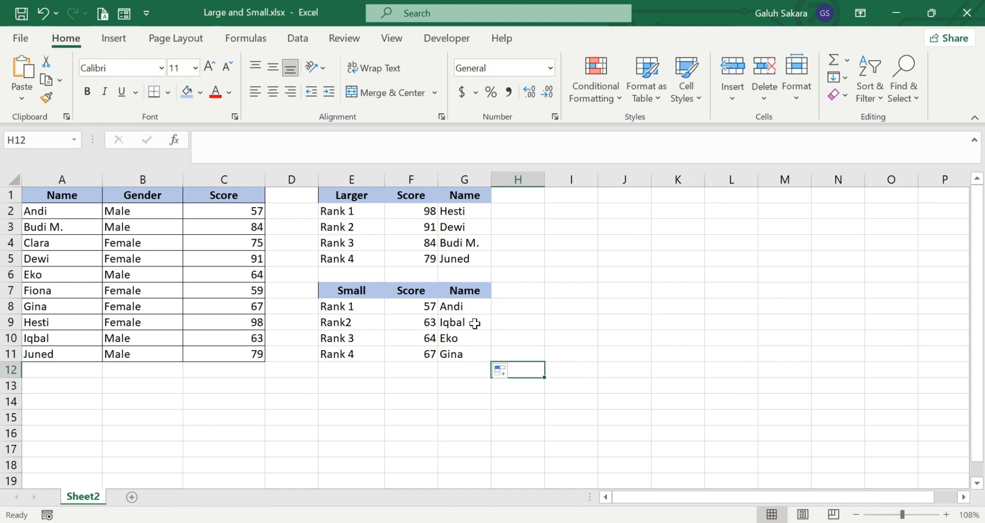
left_click(463, 307)
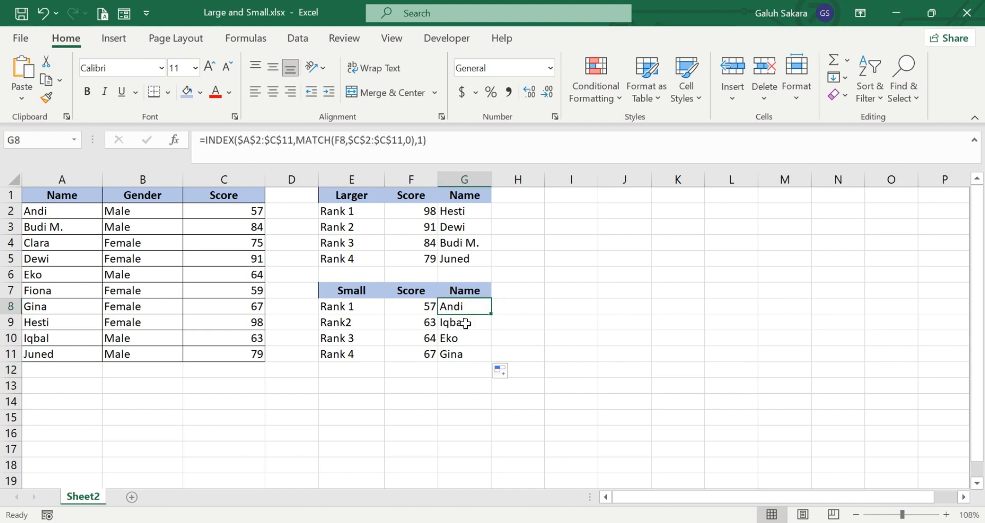
left_click(465, 324)
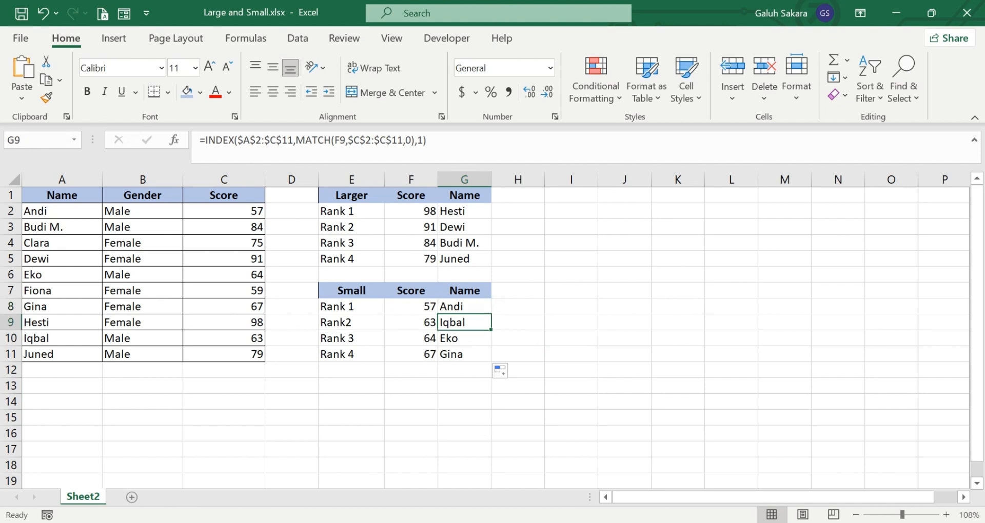
left_click(328, 522)
left_click(416, 60)
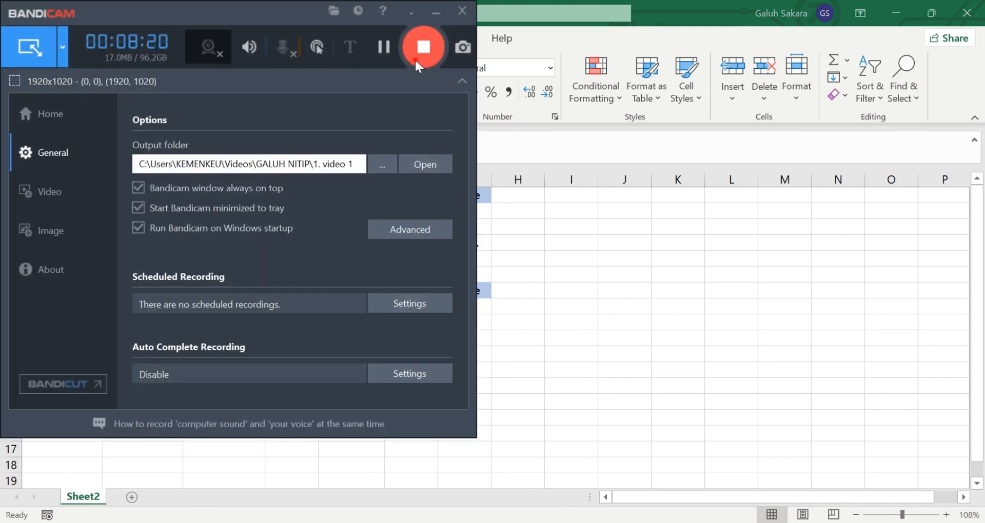